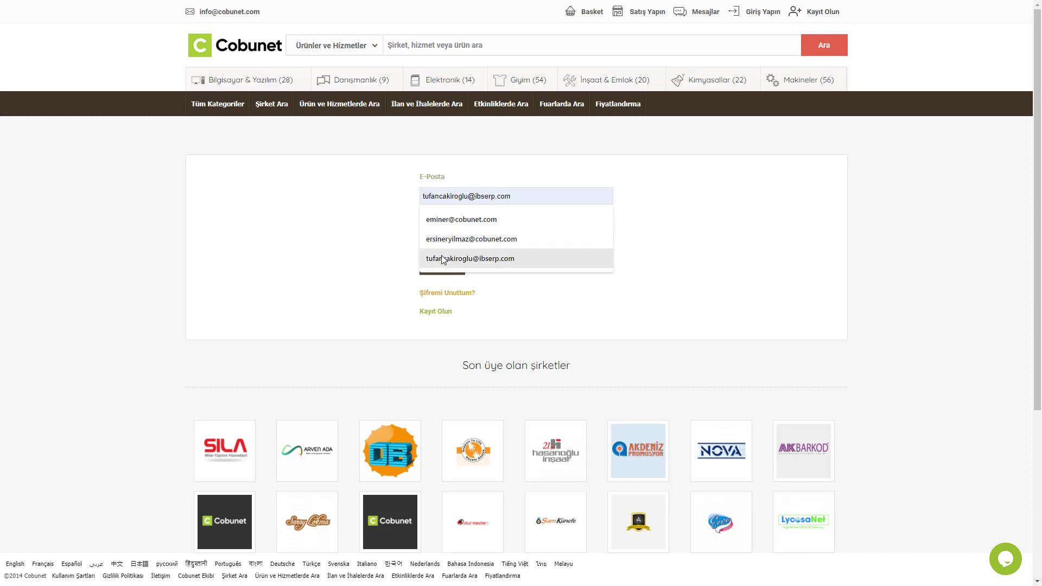
# Clear the E-Posta field, then enter the saved account e-mail and the account password
pyautogui.click(430, 256)
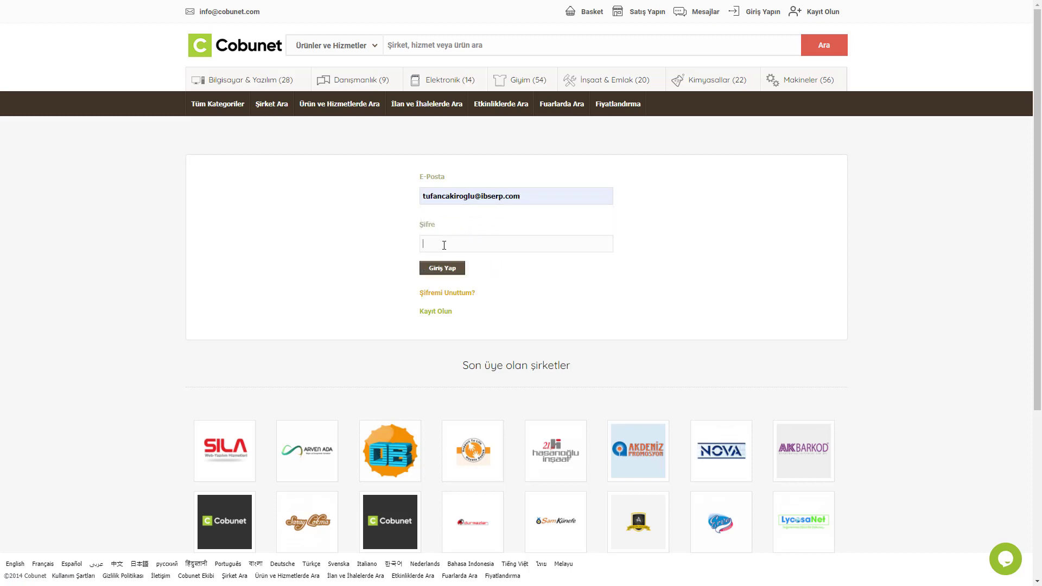
pyautogui.tripleClick(450, 201)
pyautogui.press('BackSpace')
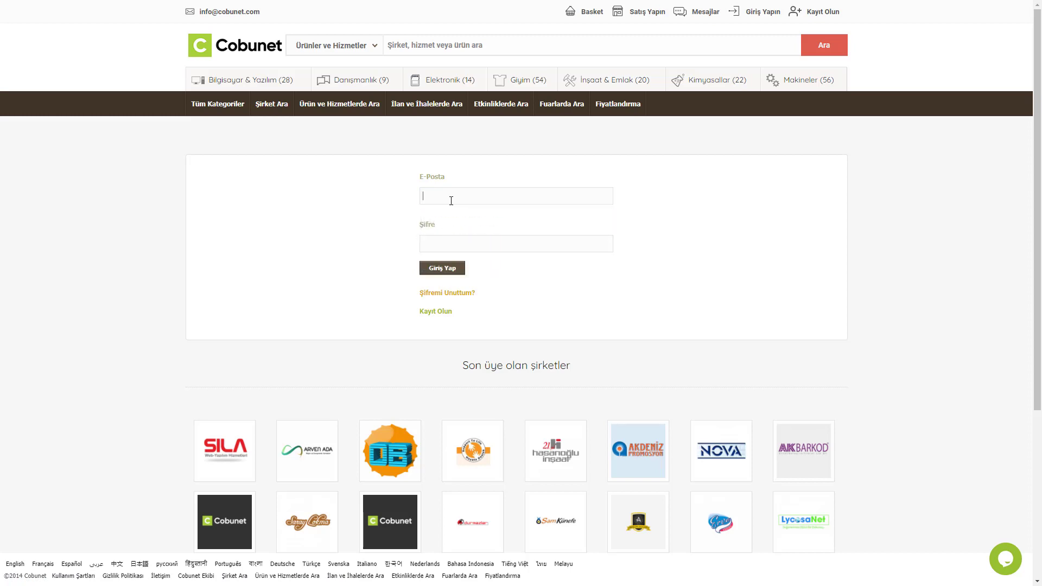
pyautogui.click(455, 196)
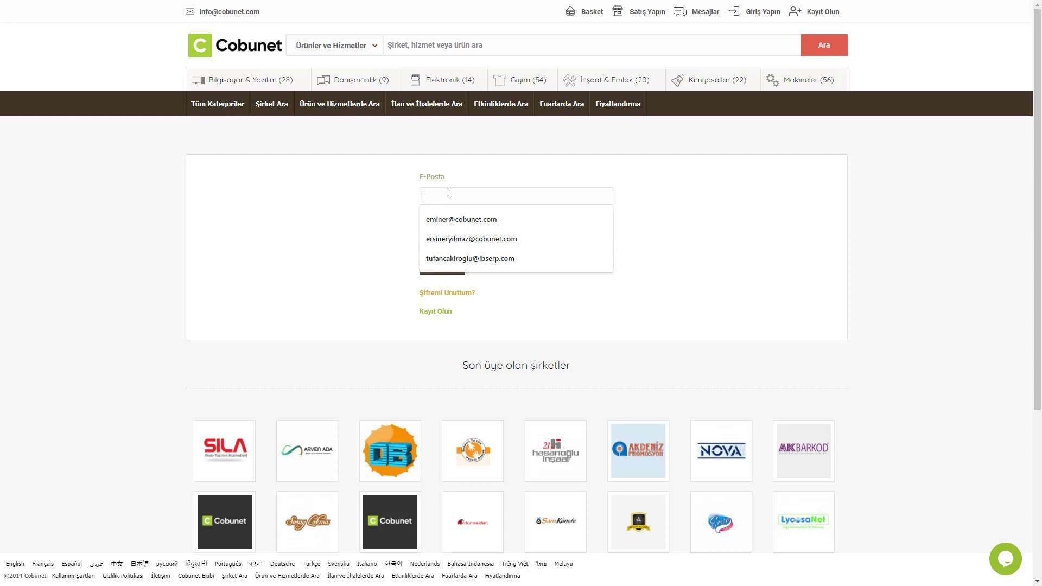
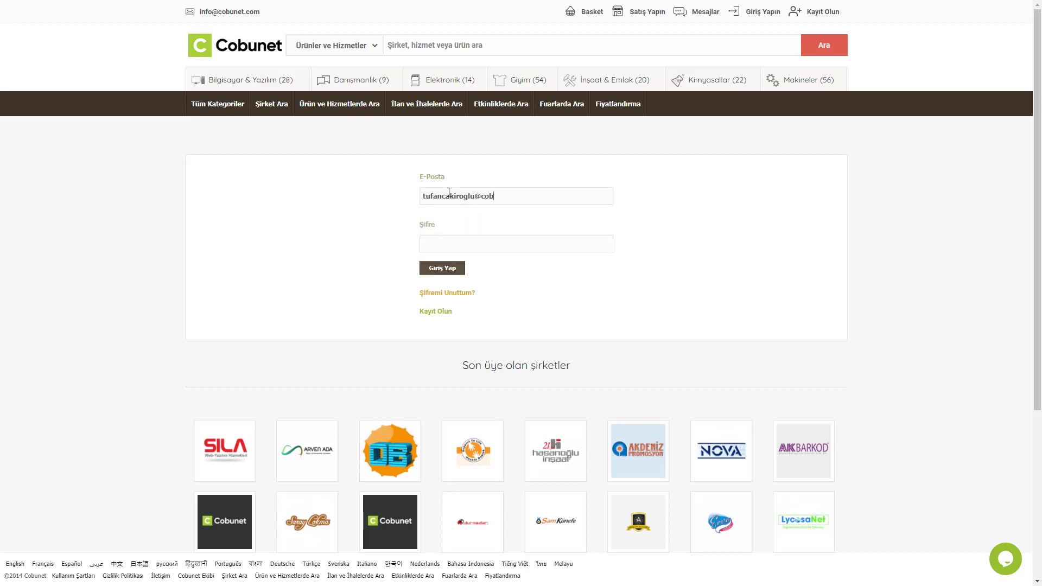
pyautogui.write('••••••••')
# Log in and open Ülke Bazında Görüntülemeler from the Bilgilerini Güncelle menu
pyautogui.press('Return')
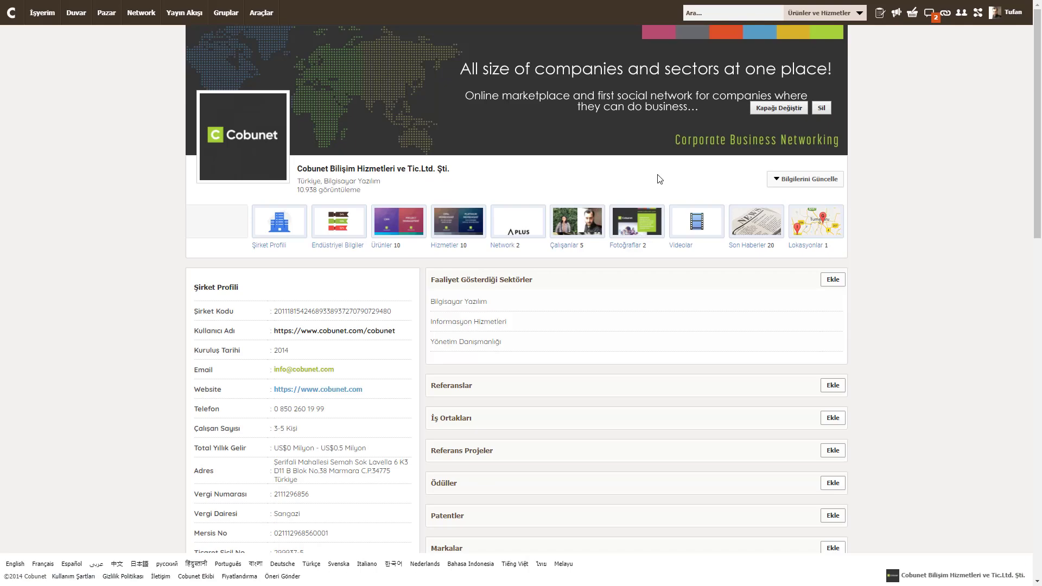
pyautogui.click(787, 188)
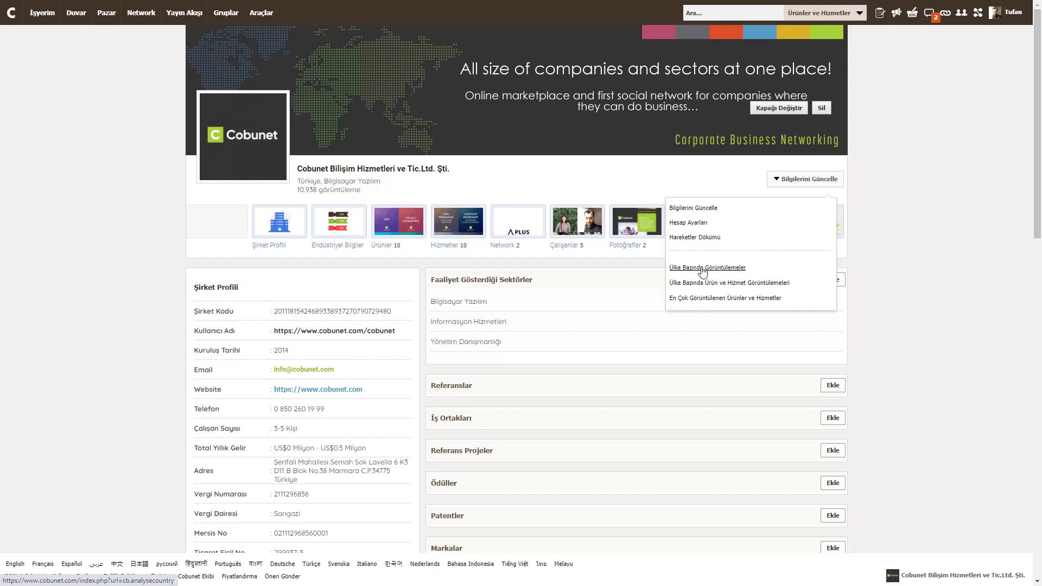
pyautogui.click(701, 268)
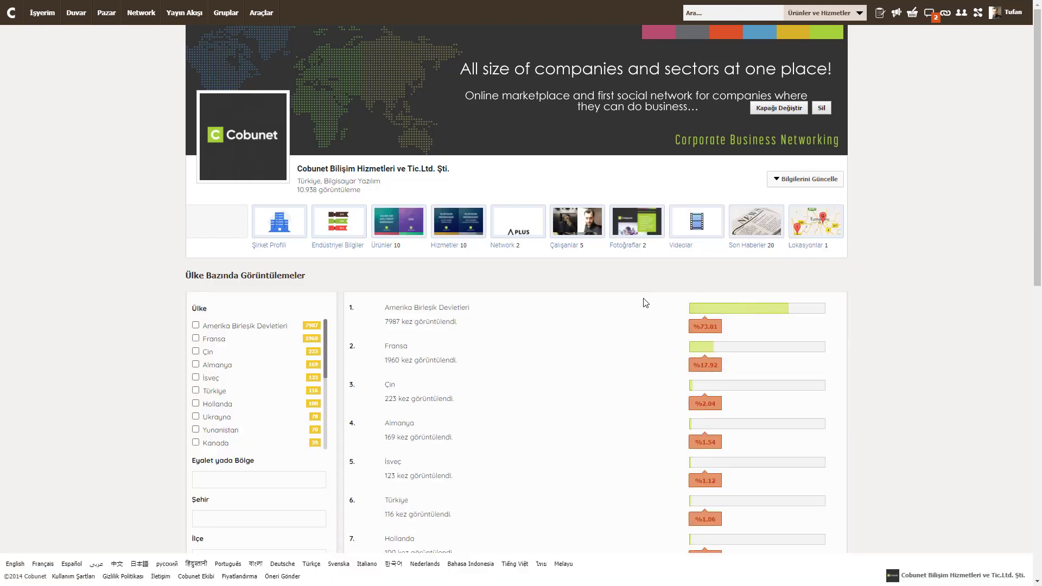
# Review the country ranking, led by the US at 7987, and select France's 1960 views
pyautogui.scroll(-1, 646, 302)
pyautogui.scroll(-4, 648, 301)
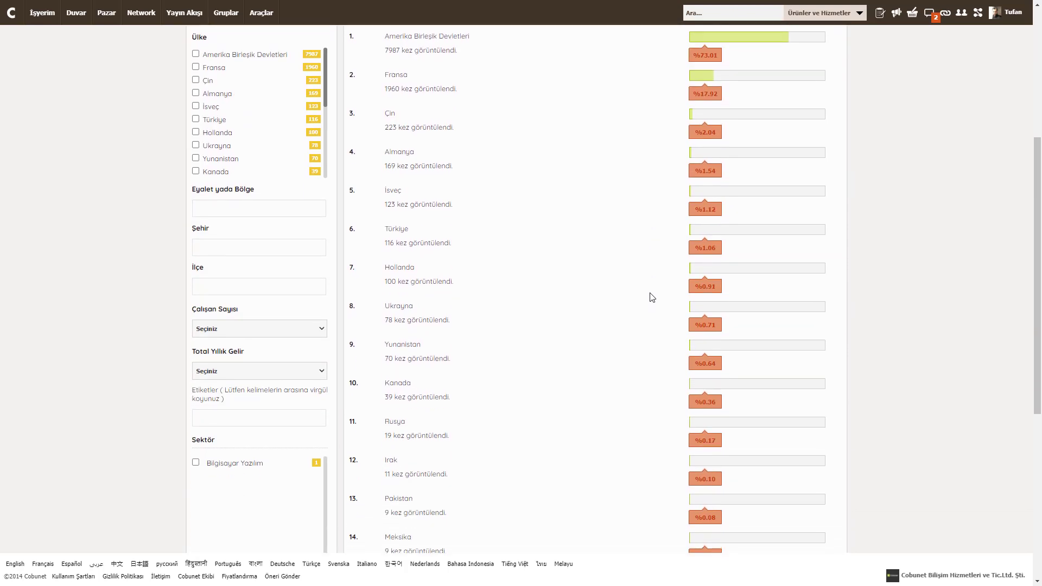
pyautogui.scroll(-5, 652, 297)
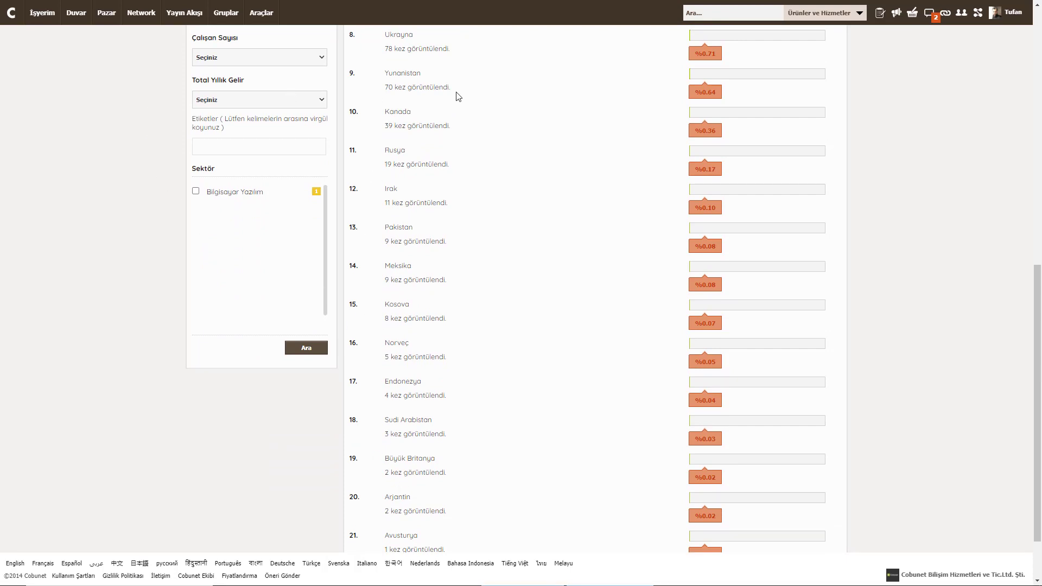
pyautogui.scroll(7, 443, 383)
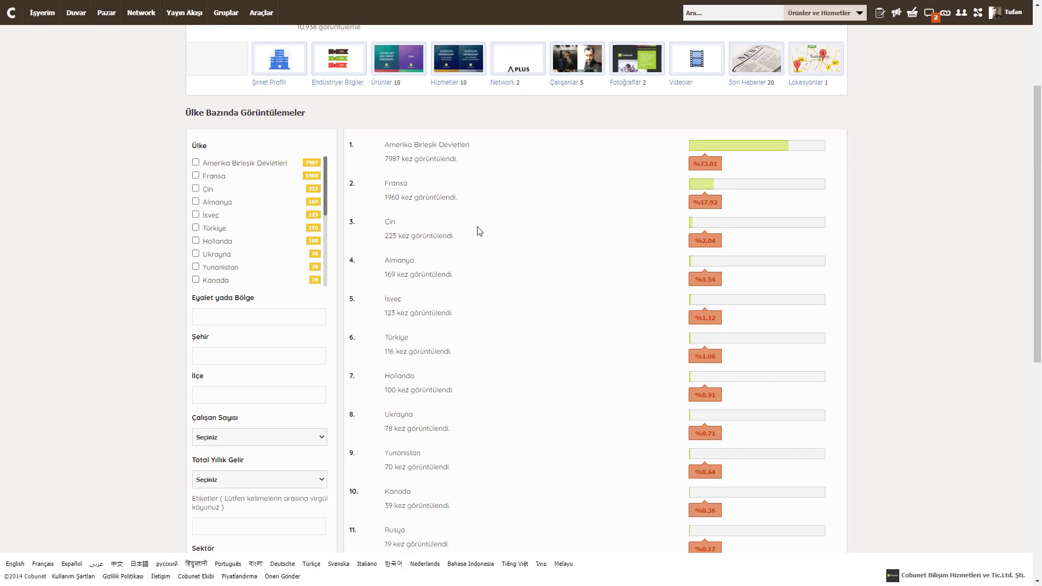
pyautogui.doubleClick(392, 199)
pyautogui.scroll(-5, 489, 377)
pyautogui.scroll(4, 491, 375)
pyautogui.scroll(1, 498, 371)
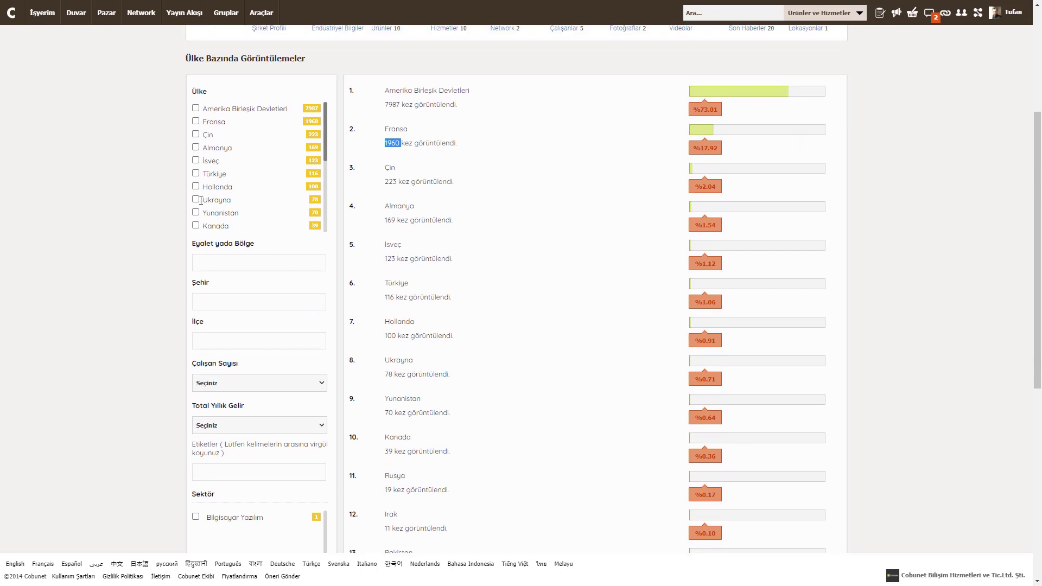
pyautogui.click(210, 260)
pyautogui.scroll(-1, 333, 328)
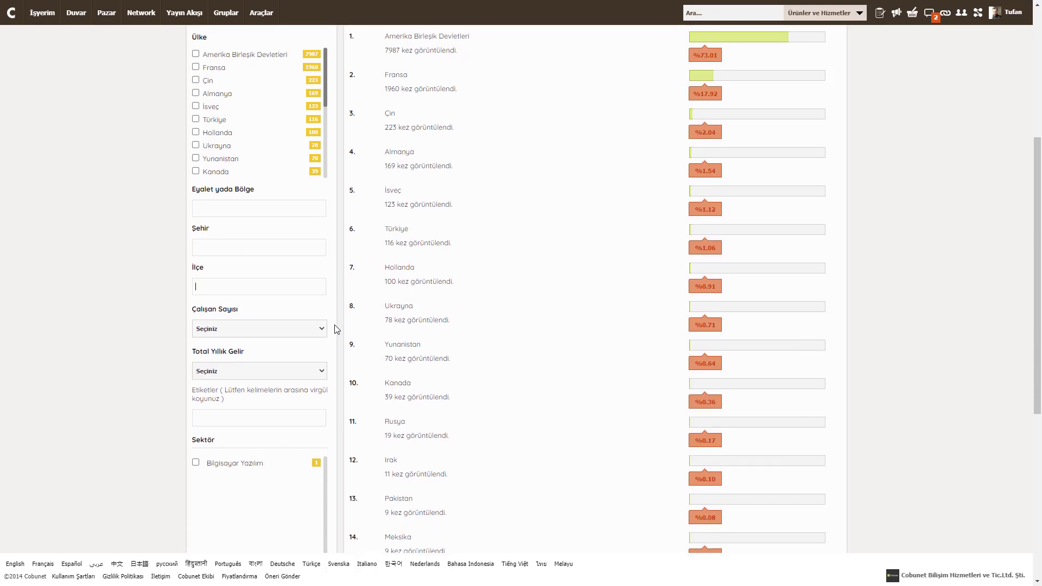
pyautogui.click(217, 334)
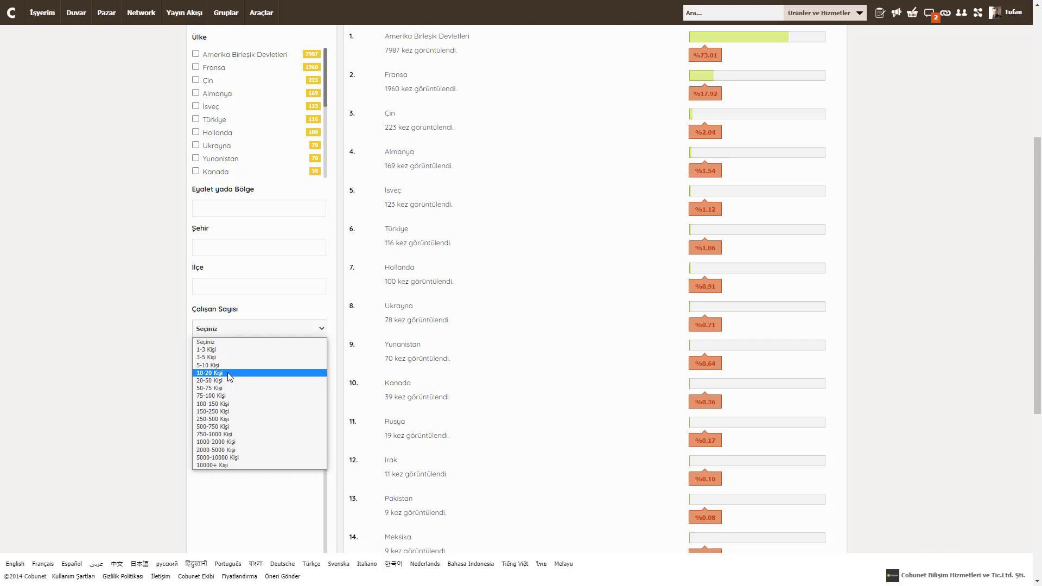
pyautogui.click(229, 374)
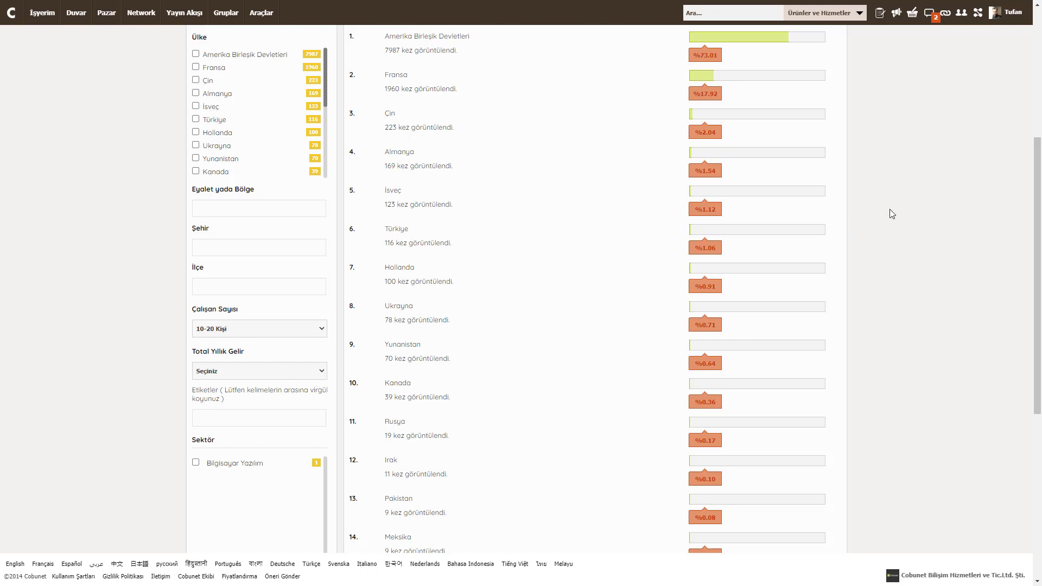
pyautogui.scroll(-1, 1026, 128)
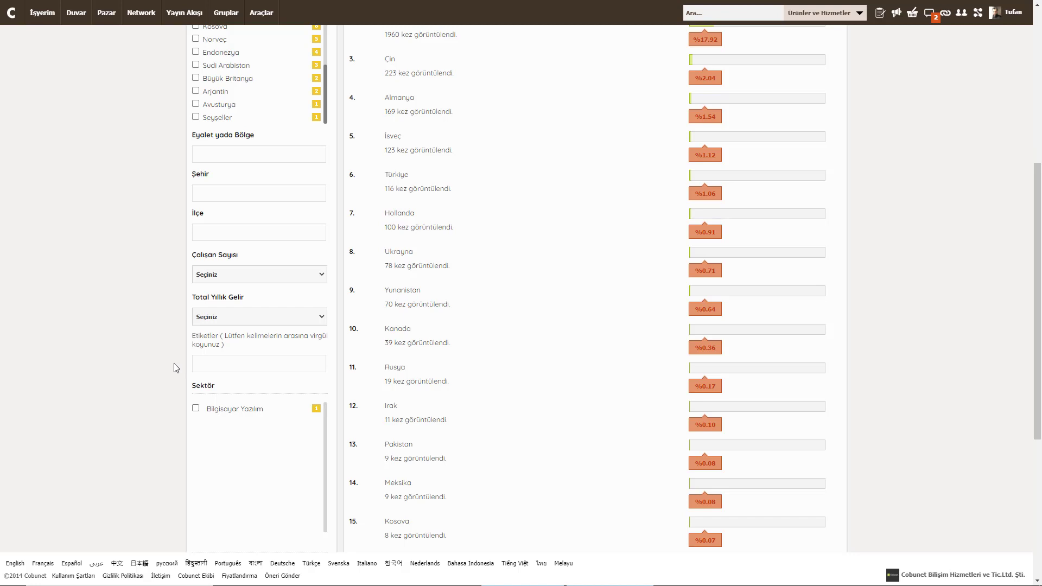
# Filter Total Yıllık Gelir to US$5 Milyon - US$10 Milyon
pyautogui.click(236, 320)
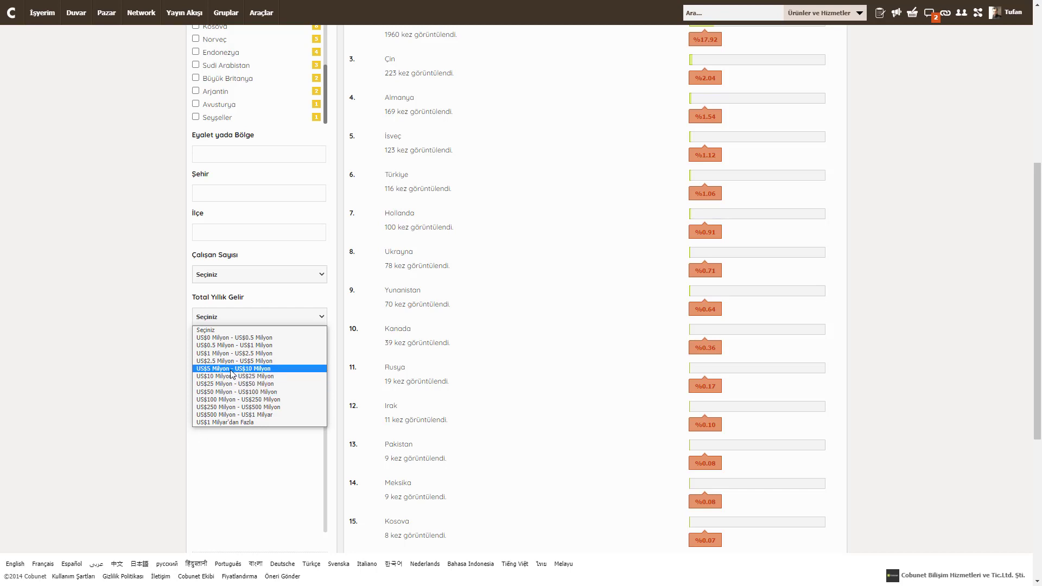
pyautogui.click(232, 369)
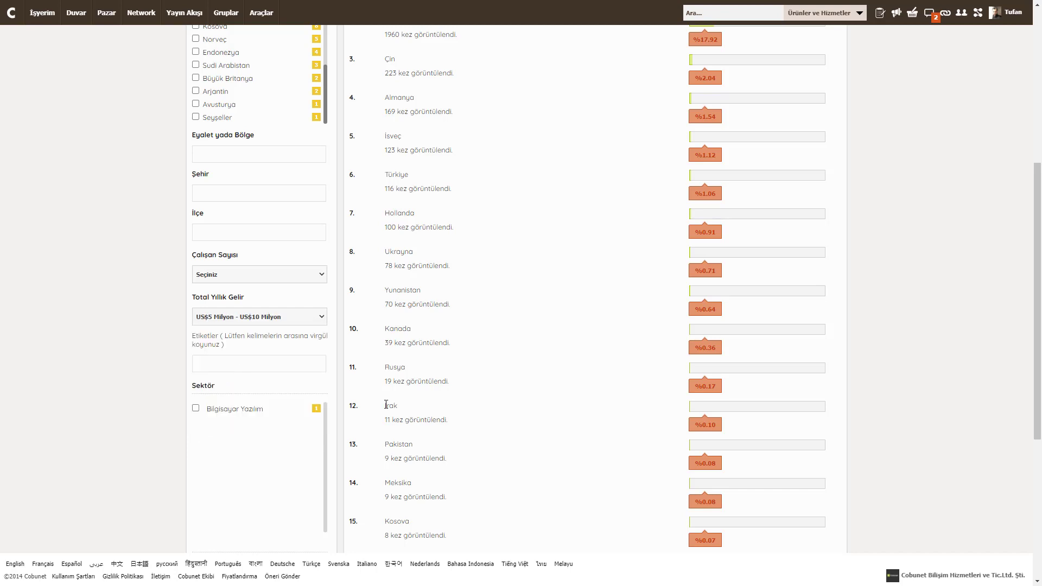
pyautogui.scroll(3, 386, 404)
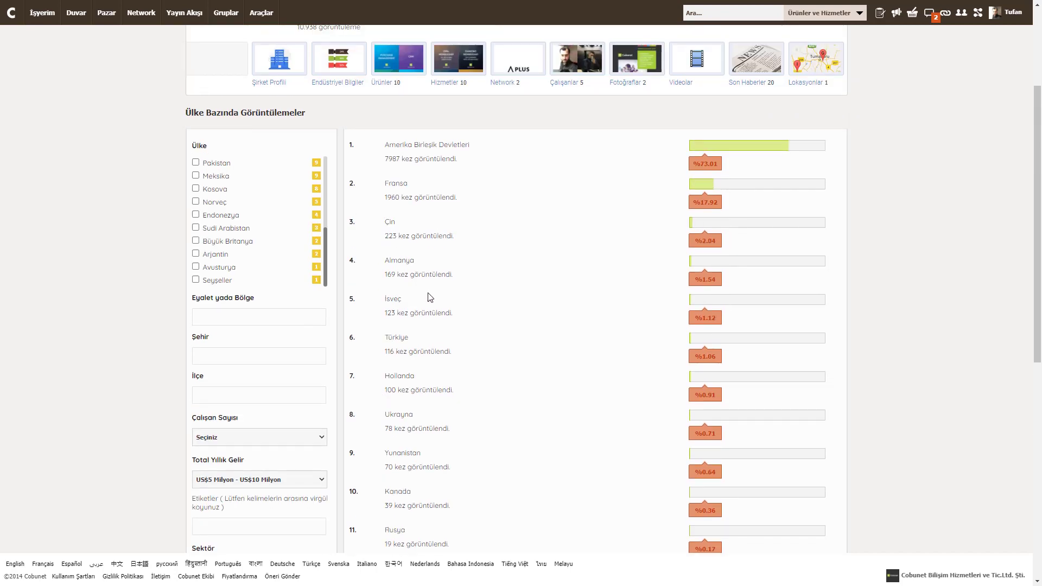
pyautogui.scroll(-4, 466, 299)
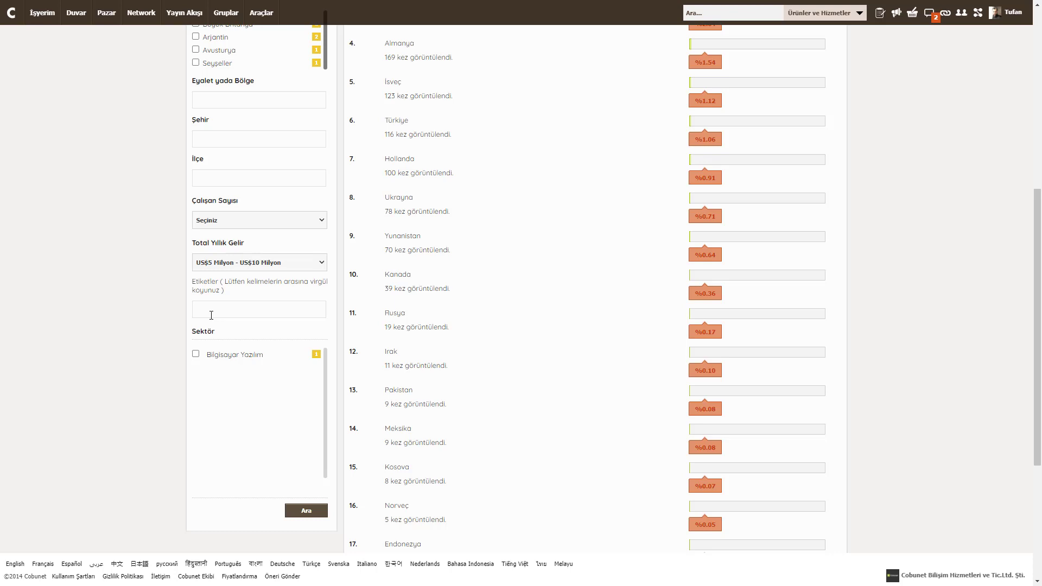
# Add the tag 'yazilim' in the Etiketler filter
pyautogui.click(213, 314)
pyautogui.write('yazilim')
pyautogui.scroll(1, 510, 388)
pyautogui.scroll(5, 524, 385)
pyautogui.click(780, 129)
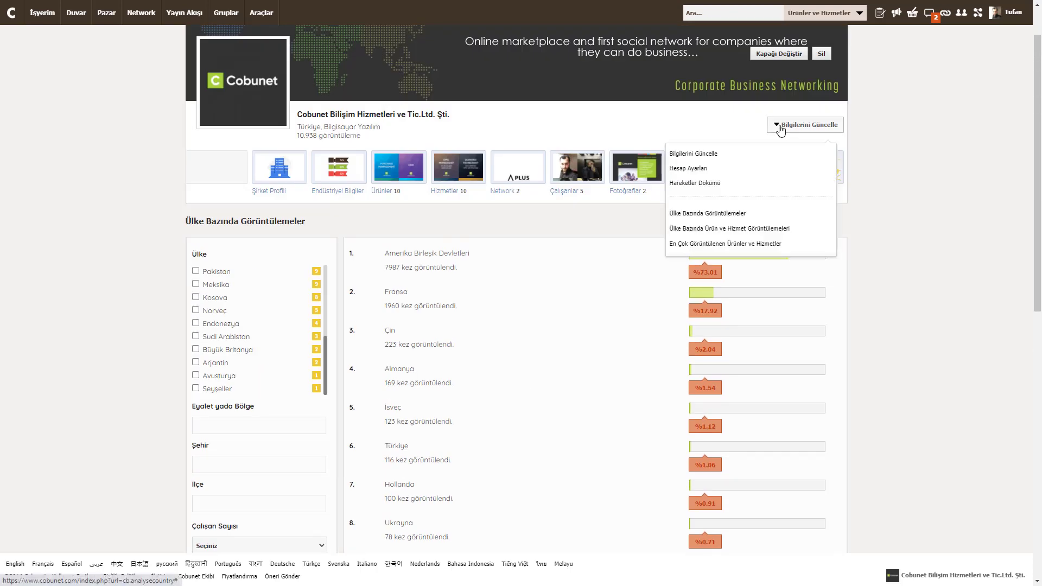
# Open Ülke Bazında Ürün ve Hizmet Görüntülemeleri, led by the US at 62395 views
pyautogui.click(711, 230)
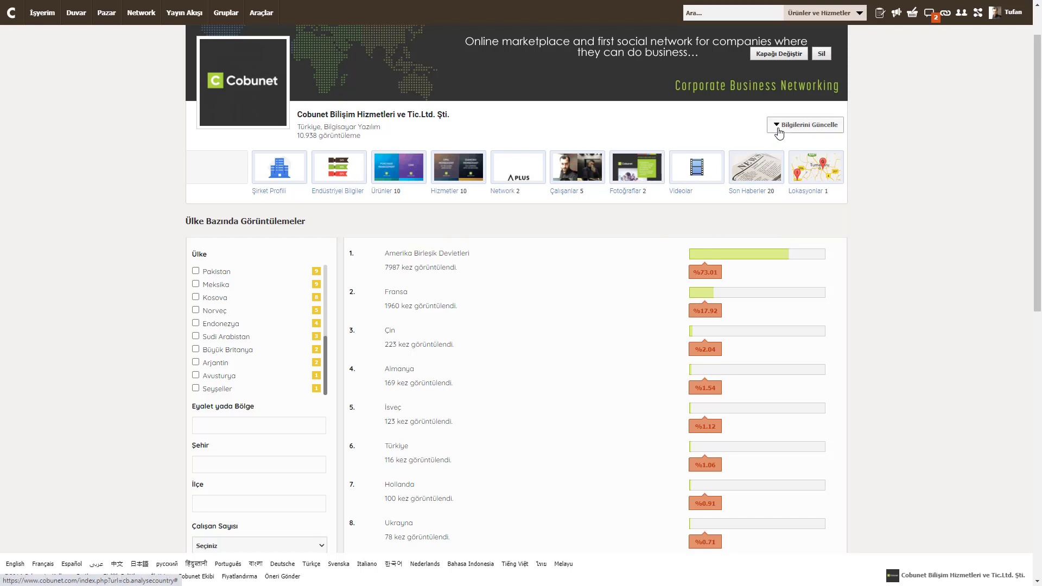
pyautogui.scroll(-5, 332, 391)
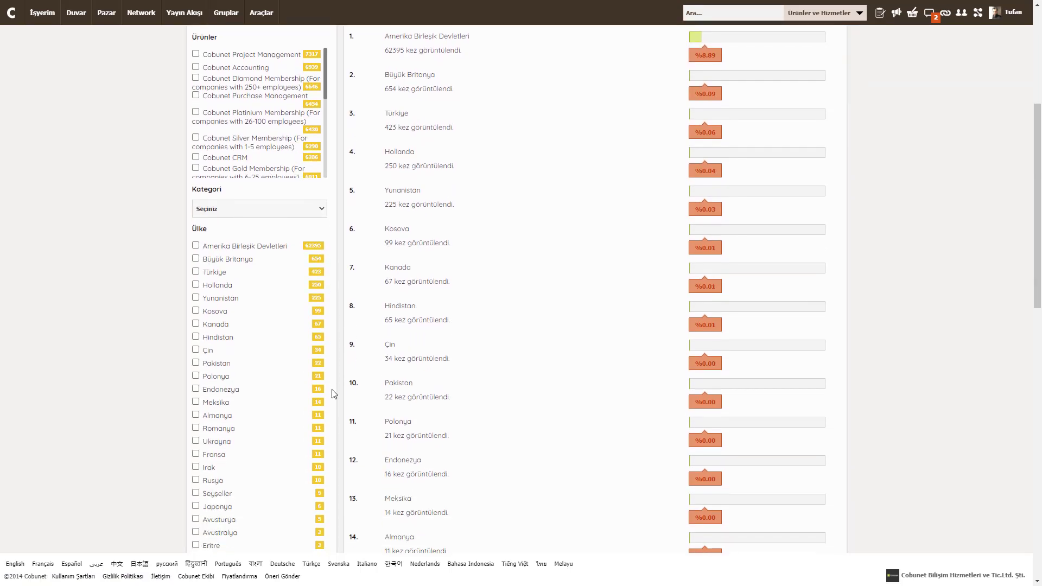
pyautogui.scroll(2, 482, 348)
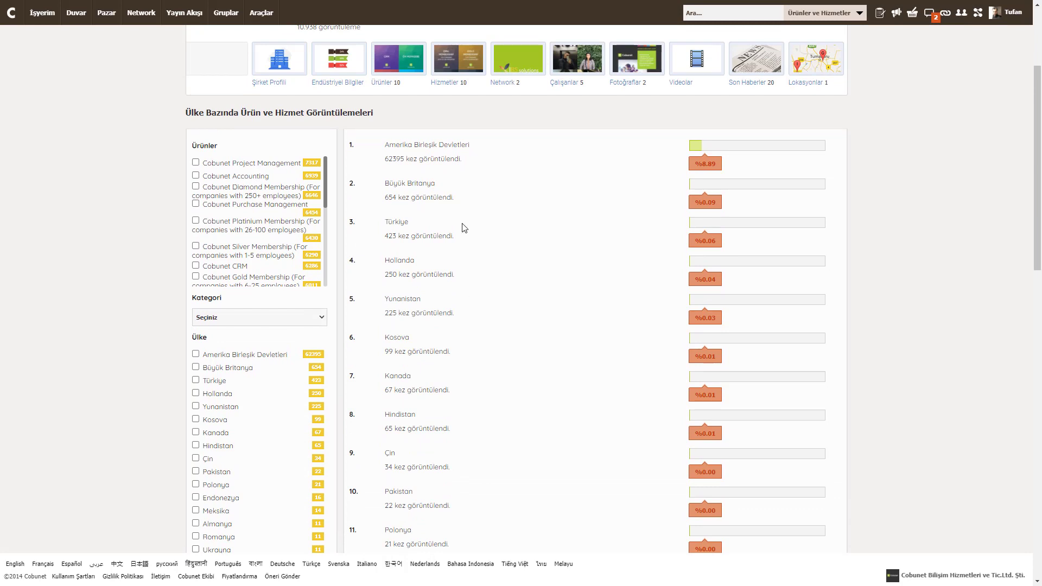
# Restrict products to Cobunet Project Management and Cobunet Accounting, showing the US at 13841 views
pyautogui.click(196, 162)
pyautogui.click(196, 176)
pyautogui.scroll(-15, 137, 330)
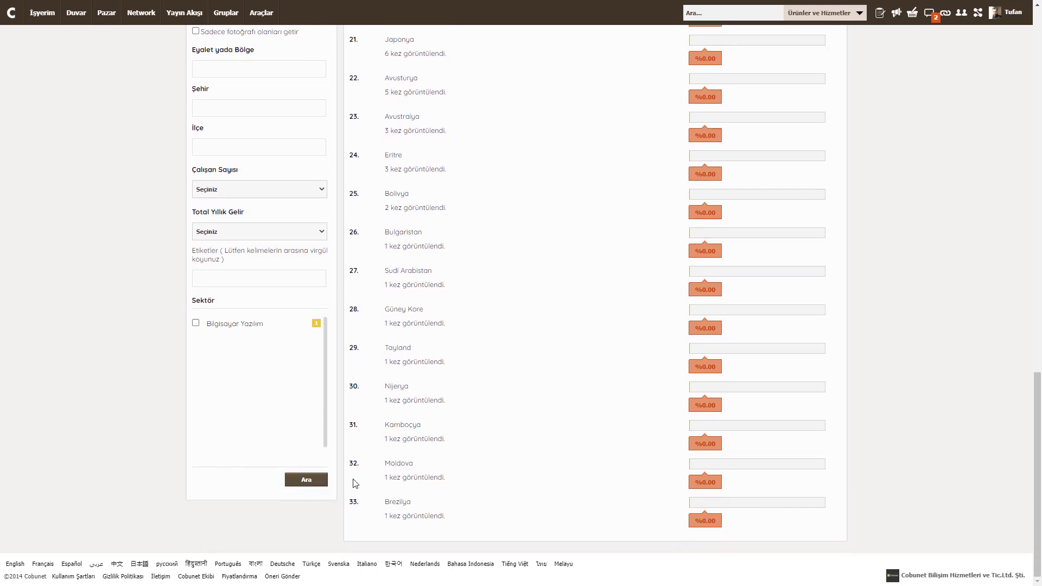
pyautogui.scroll(7, 455, 445)
pyautogui.scroll(13, 455, 445)
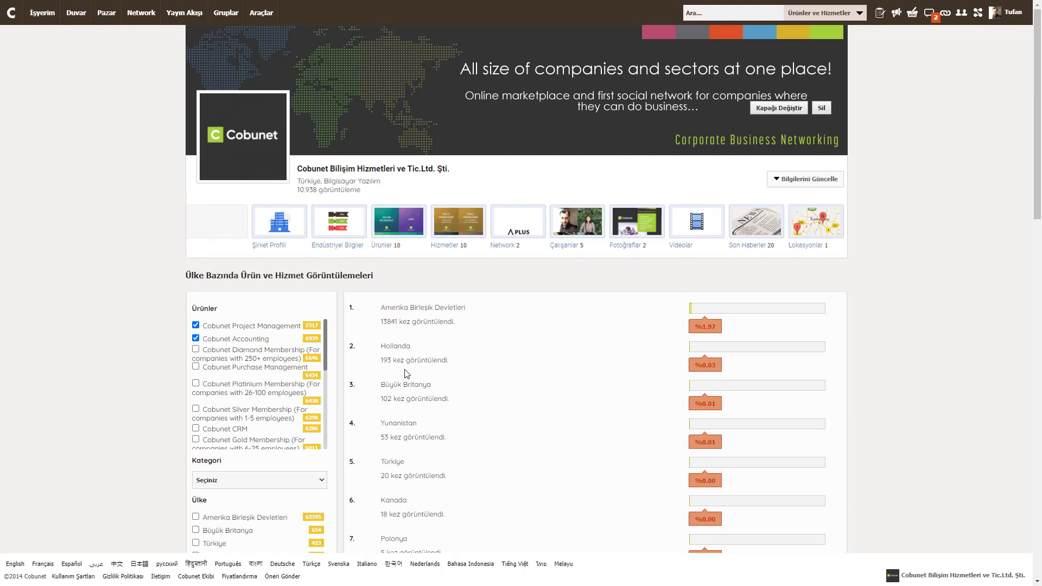
pyautogui.doubleClick(388, 322)
# Open the Kategori choices and untick Cobunet Accounting from the product filter
pyautogui.scroll(-3, 489, 370)
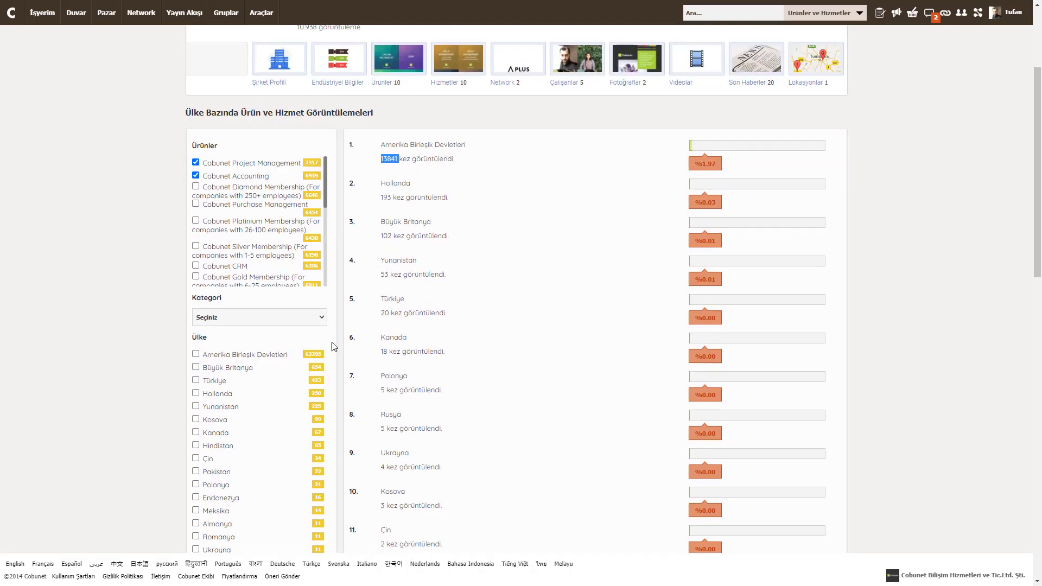
pyautogui.click(241, 320)
pyautogui.click(195, 175)
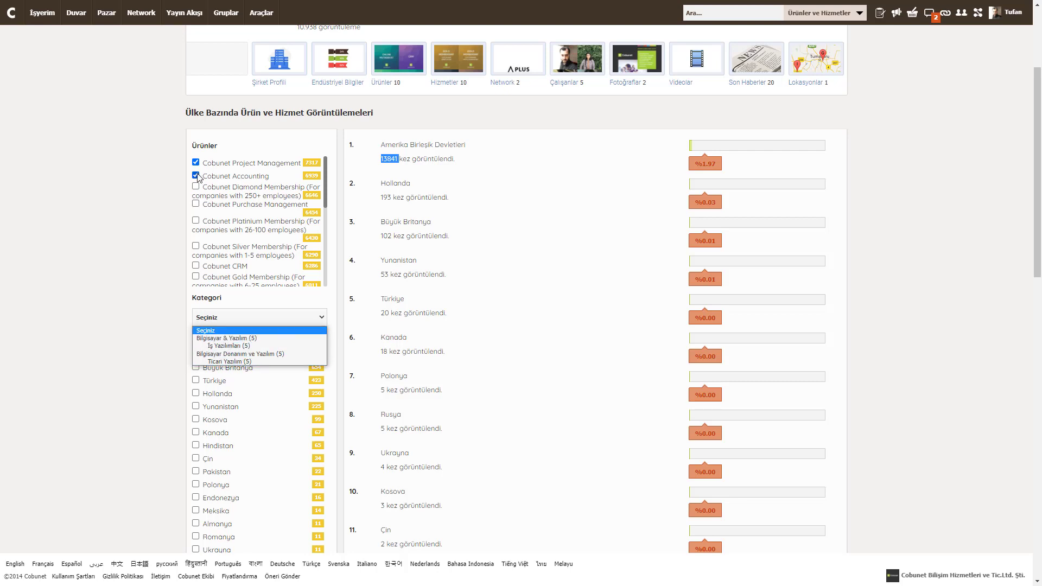
# Switch the product filter to Cobunet CRM only
pyautogui.click(196, 162)
pyautogui.scroll(-3, 172, 367)
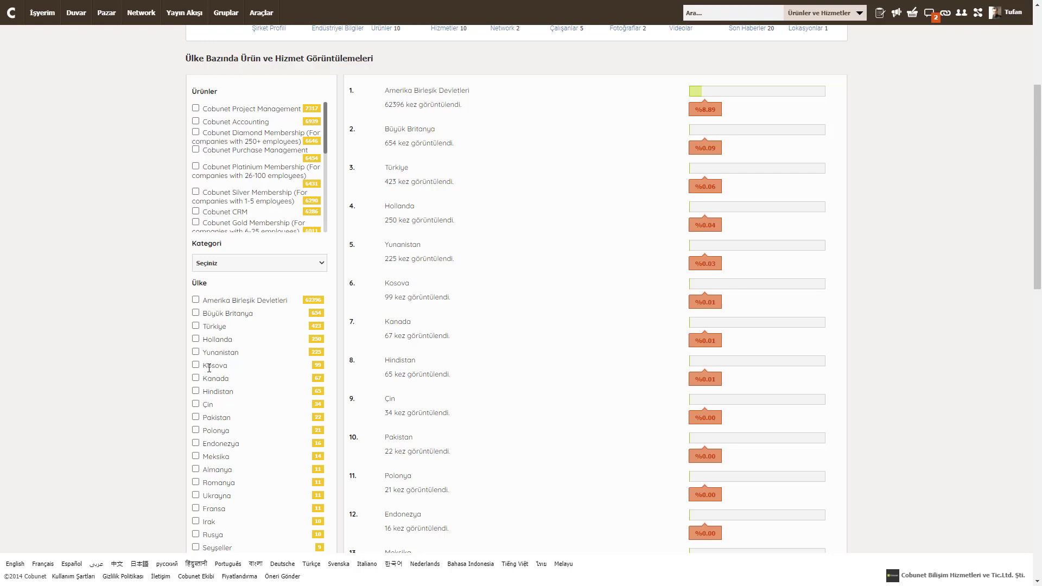
pyautogui.click(196, 212)
# Filter to the US, Büyük Britanya and Türkiye and search, showing 6021, 195 and 24 views
pyautogui.click(196, 313)
pyautogui.click(195, 300)
pyautogui.click(195, 326)
pyautogui.scroll(-8, 113, 403)
pyautogui.scroll(-7, 117, 399)
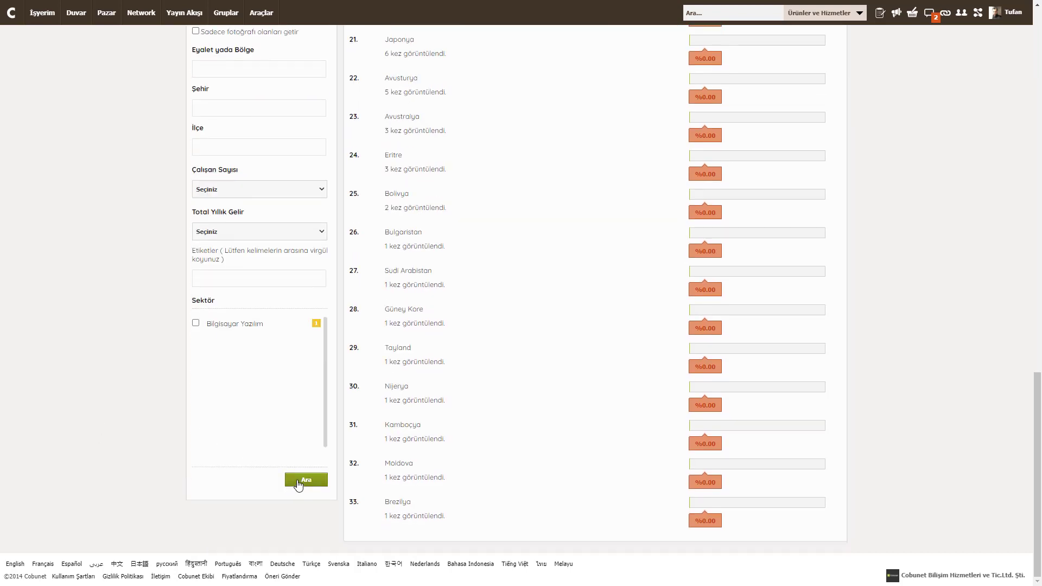
pyautogui.click(298, 481)
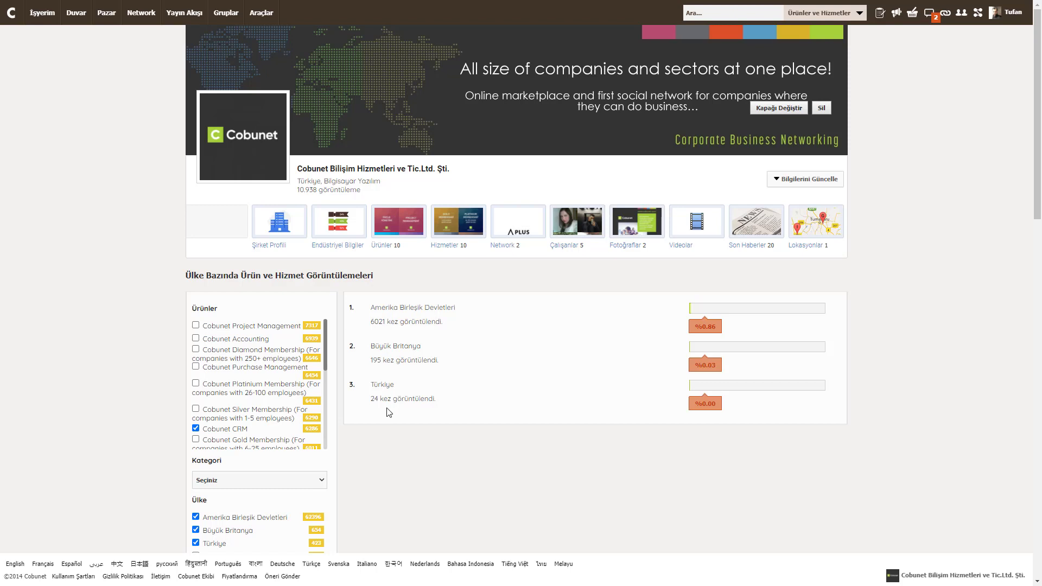
pyautogui.scroll(-3, 381, 395)
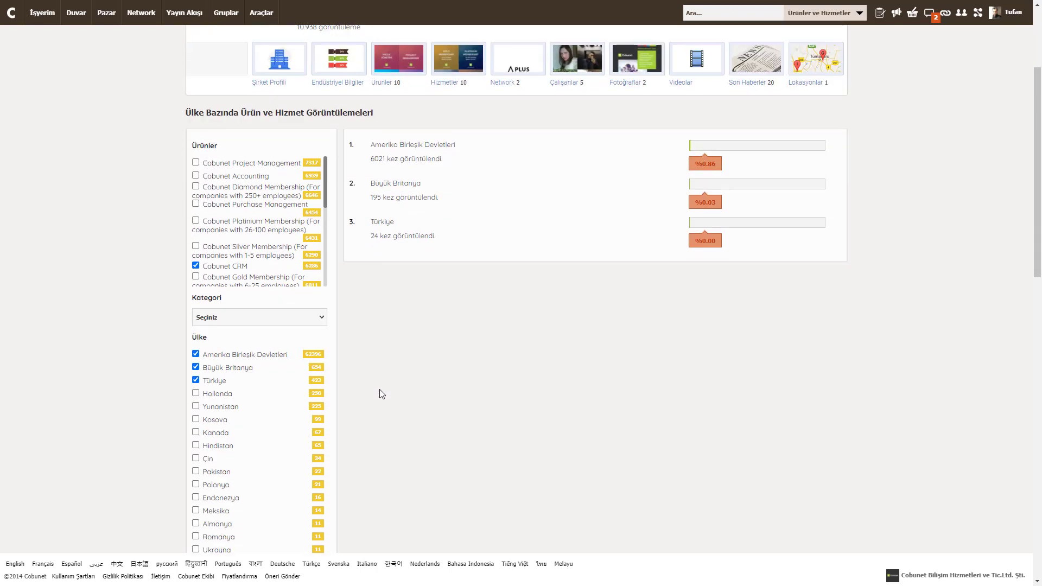
pyautogui.scroll(-8, 383, 394)
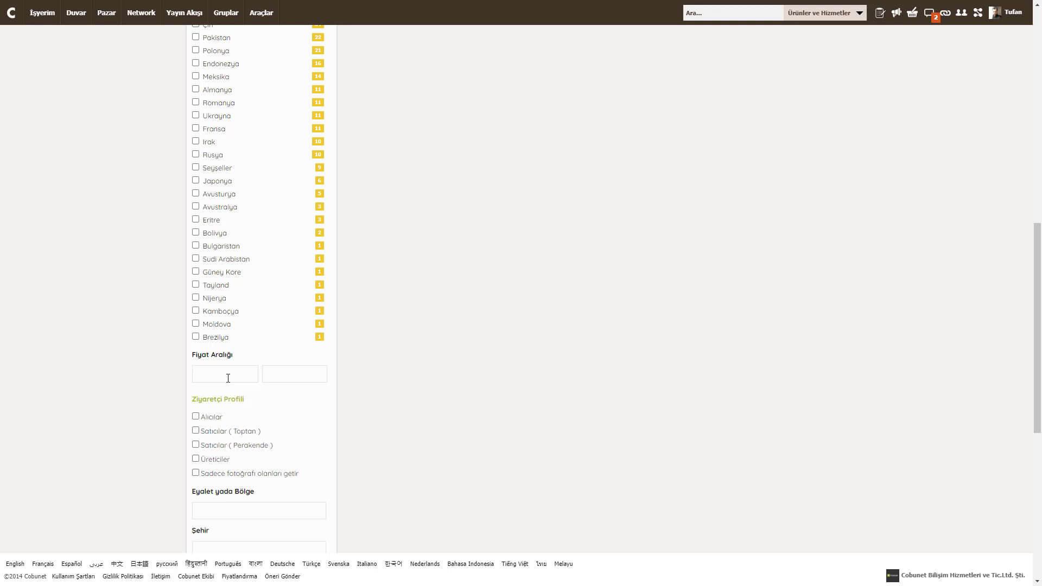
pyautogui.scroll(-2, 197, 304)
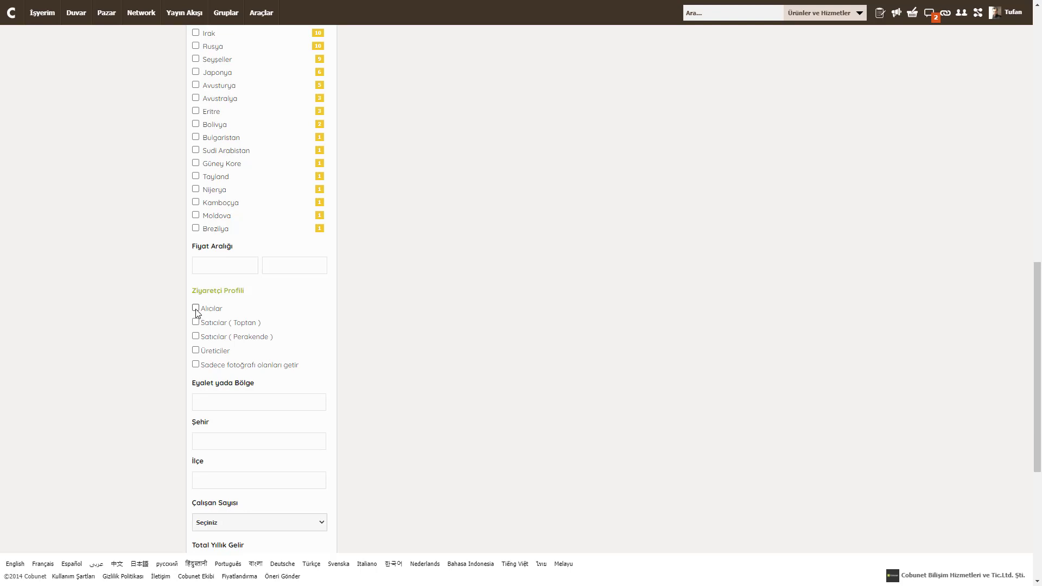
pyautogui.click(197, 310)
pyautogui.click(195, 308)
pyautogui.click(196, 323)
pyautogui.click(196, 323)
pyautogui.click(196, 351)
pyautogui.click(196, 351)
pyautogui.click(196, 365)
pyautogui.click(196, 364)
pyautogui.scroll(-1, 199, 374)
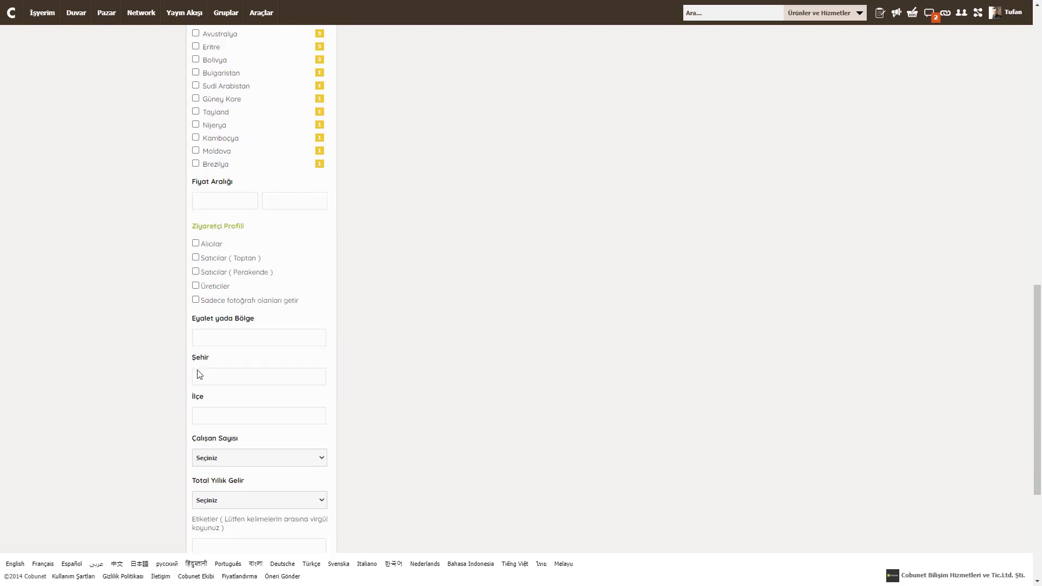
pyautogui.scroll(-1, 198, 374)
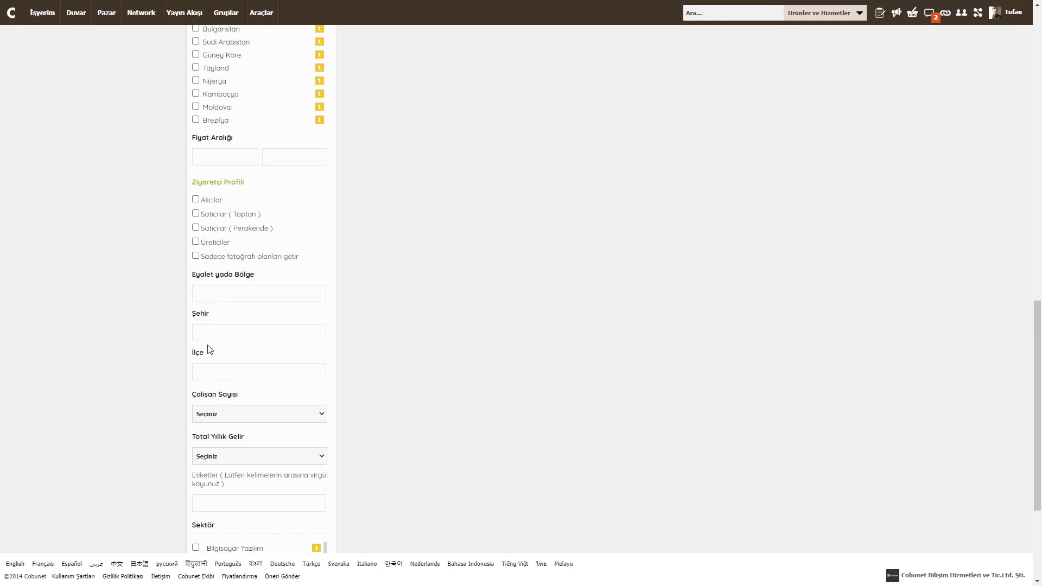
pyautogui.click(209, 373)
pyautogui.scroll(-3, 240, 376)
pyautogui.click(236, 251)
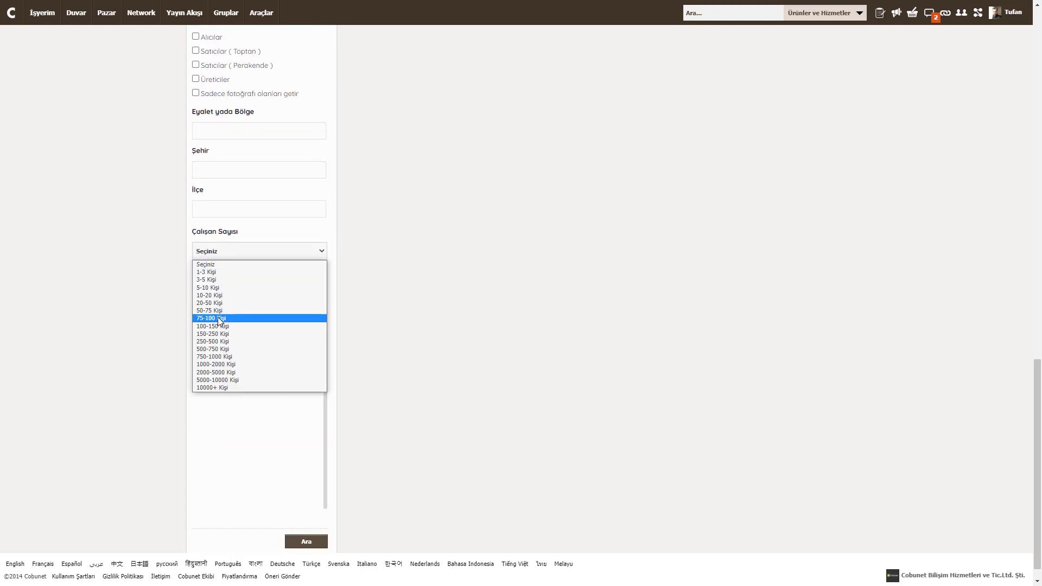
pyautogui.click(220, 296)
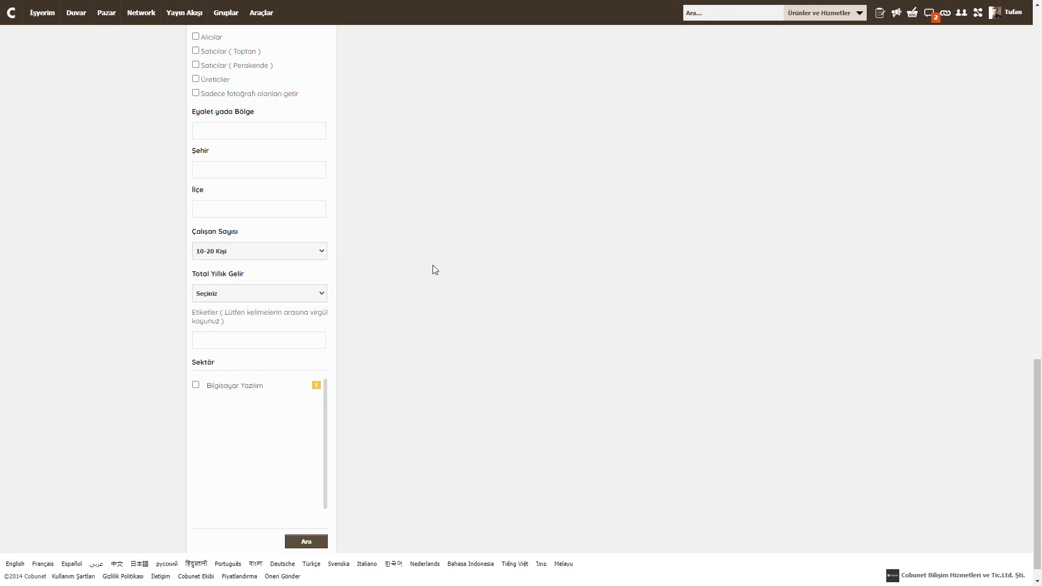
pyautogui.click(282, 255)
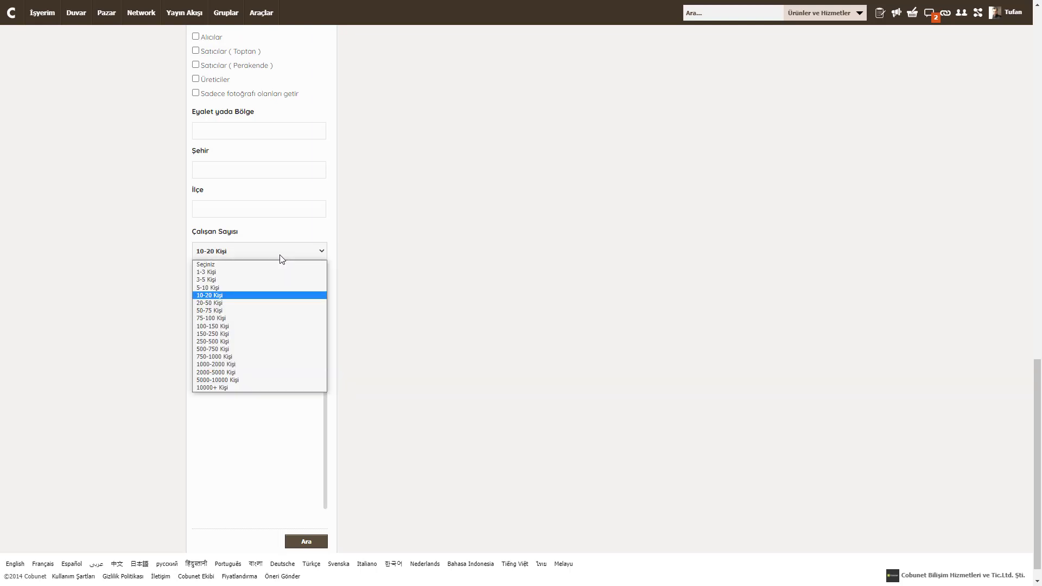
pyautogui.click(240, 266)
pyautogui.click(209, 297)
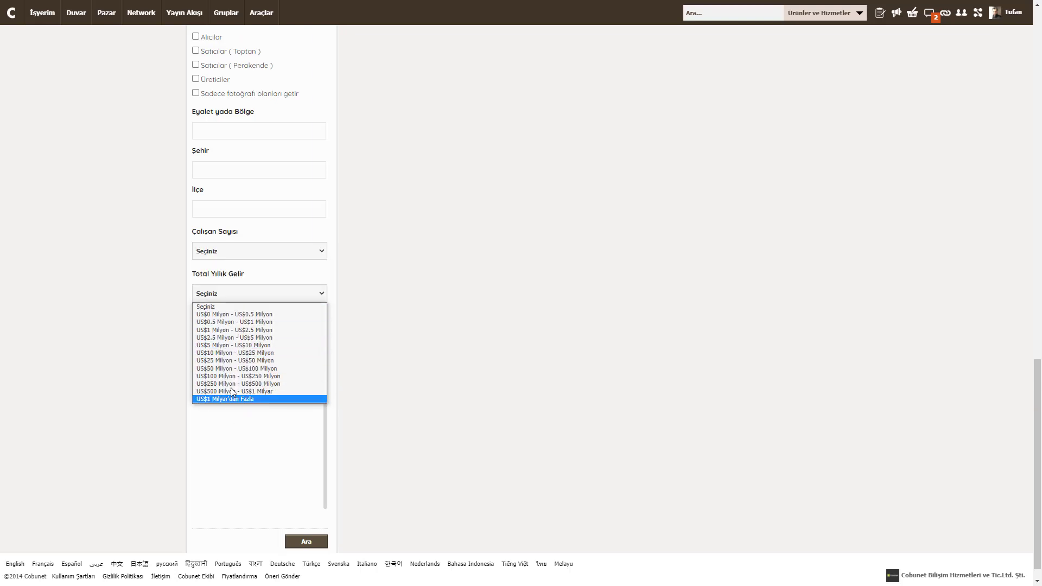
pyautogui.click(416, 347)
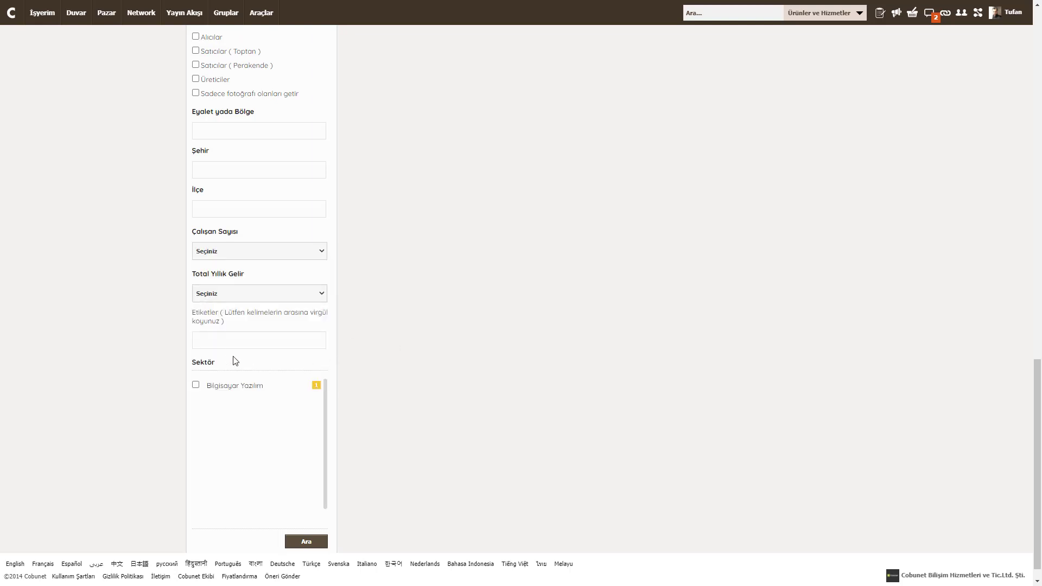
pyautogui.click(213, 343)
# Reload the product and service view ranking and select the Cobunet CRM name and view count
pyautogui.scroll(15, 454, 396)
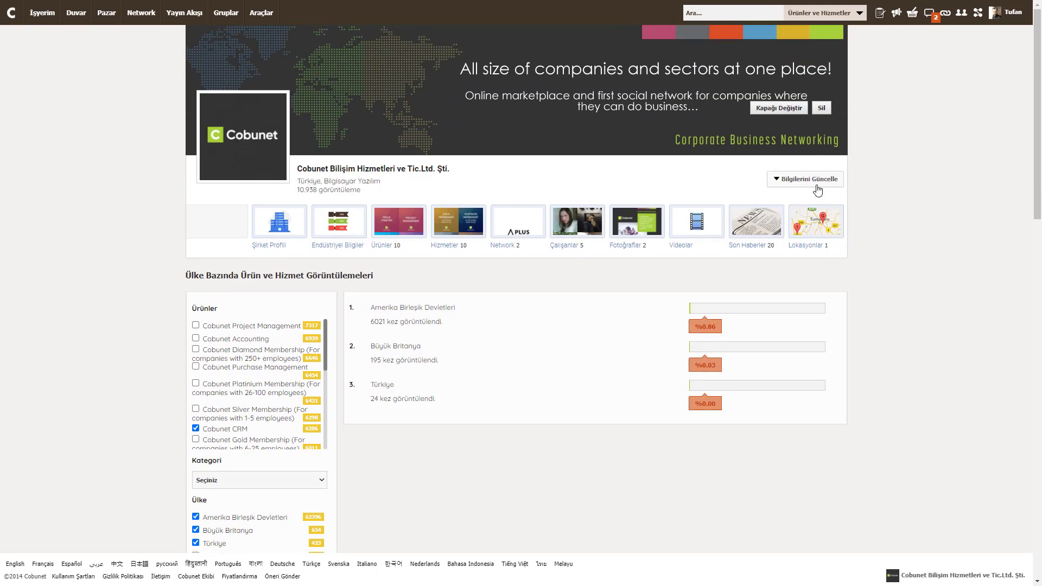
pyautogui.click(769, 183)
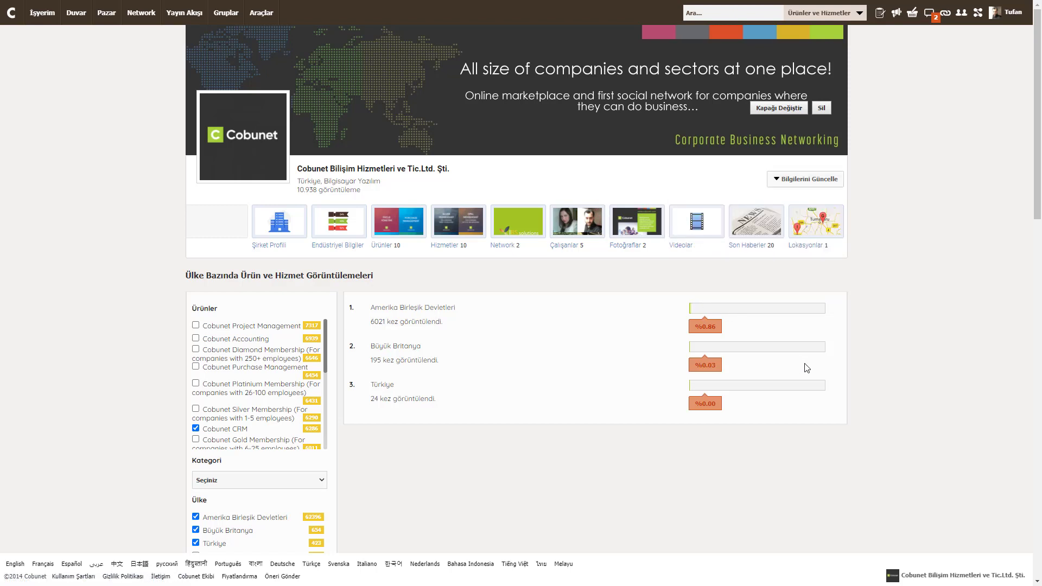
pyautogui.scroll(-3, 772, 333)
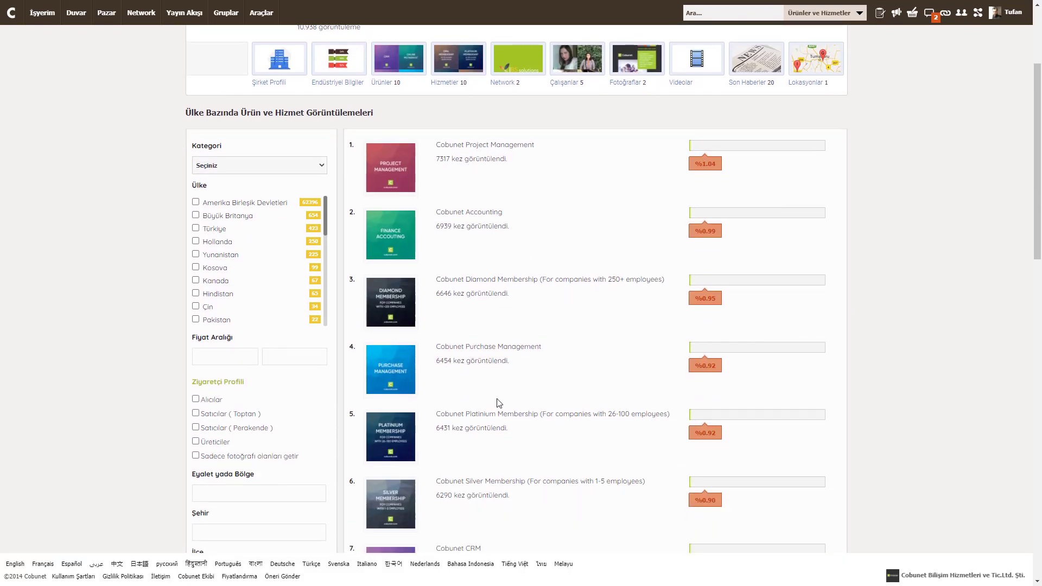
pyautogui.scroll(-1, 498, 403)
pyautogui.scroll(2, 500, 403)
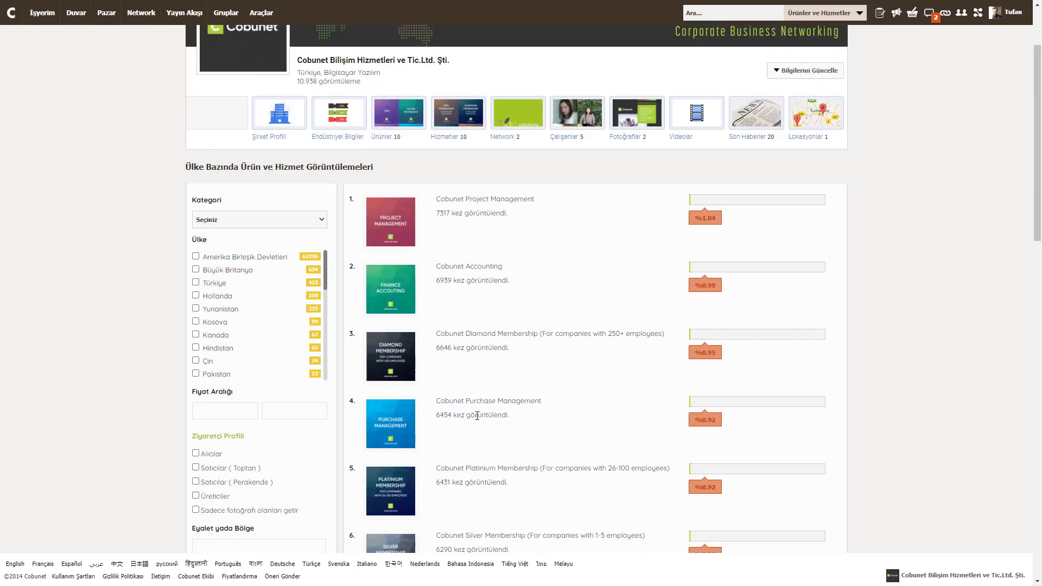
pyautogui.scroll(-5, 490, 391)
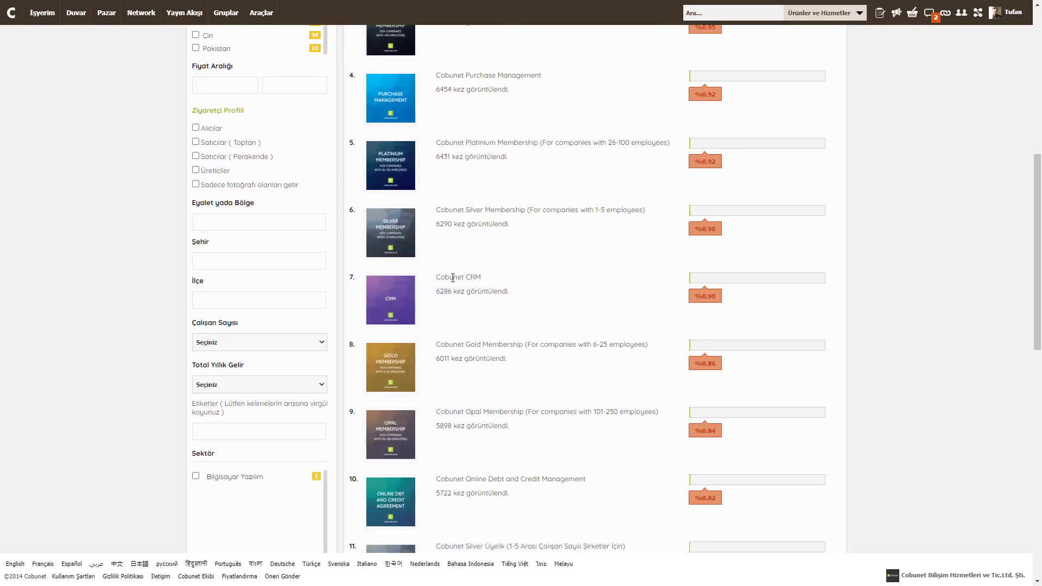
pyautogui.tripleClick(454, 278)
pyautogui.tripleClick(444, 291)
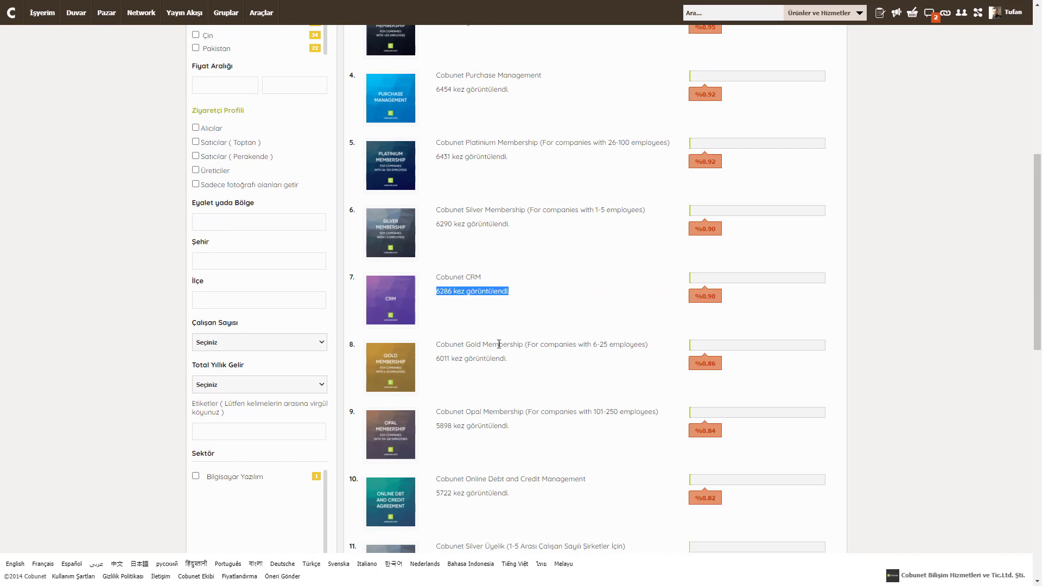
# Review the 20-product list led by Cobunet Project Management at 7317, leaving Kategori unchanged
pyautogui.scroll(3, 491, 358)
pyautogui.scroll(1, 491, 359)
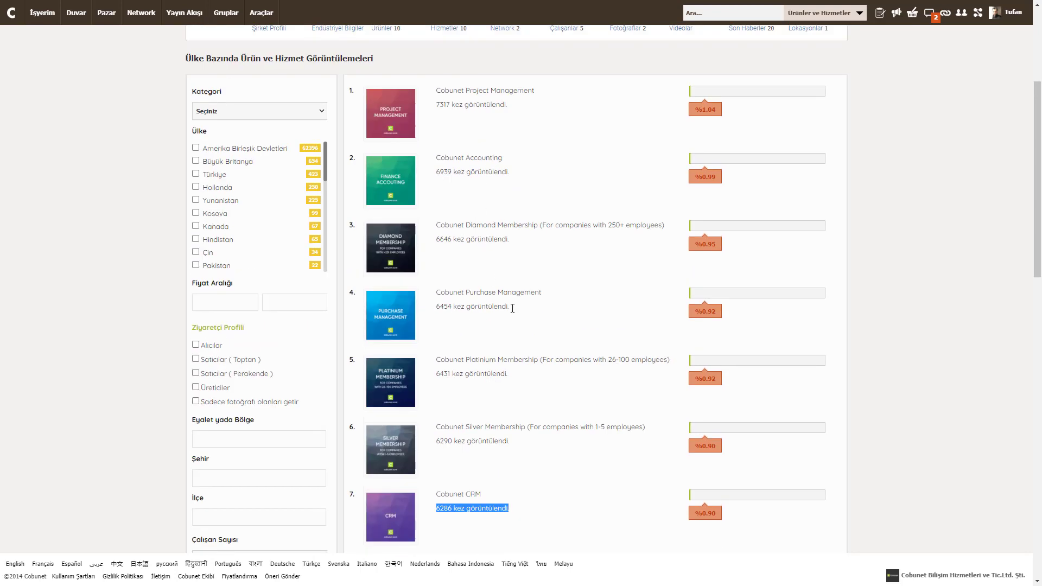
pyautogui.scroll(-6, 561, 536)
pyautogui.scroll(7, 560, 532)
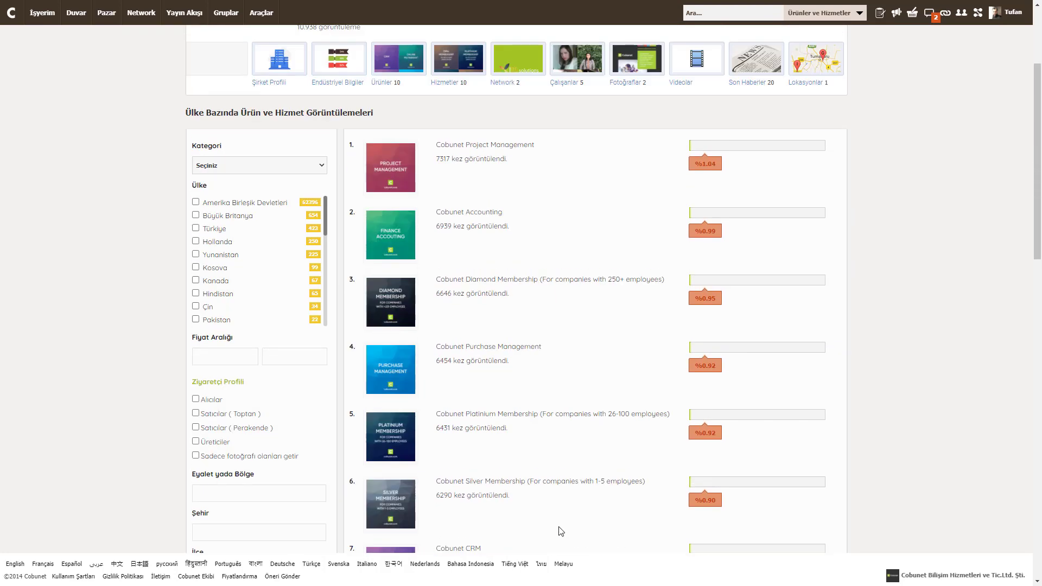
pyautogui.scroll(-15, 556, 523)
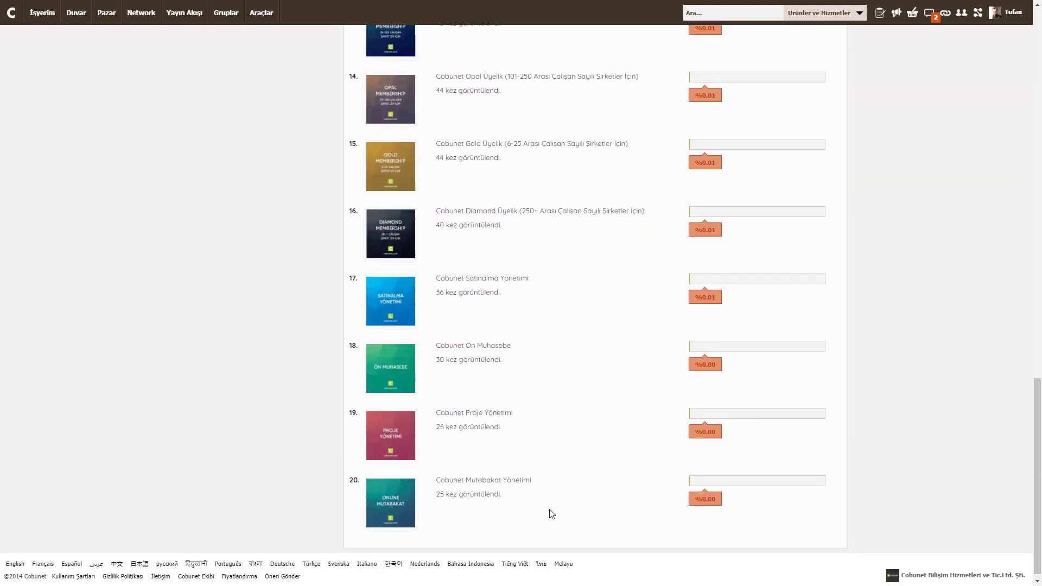
pyautogui.scroll(15, 548, 511)
pyautogui.click(259, 245)
pyautogui.click(124, 341)
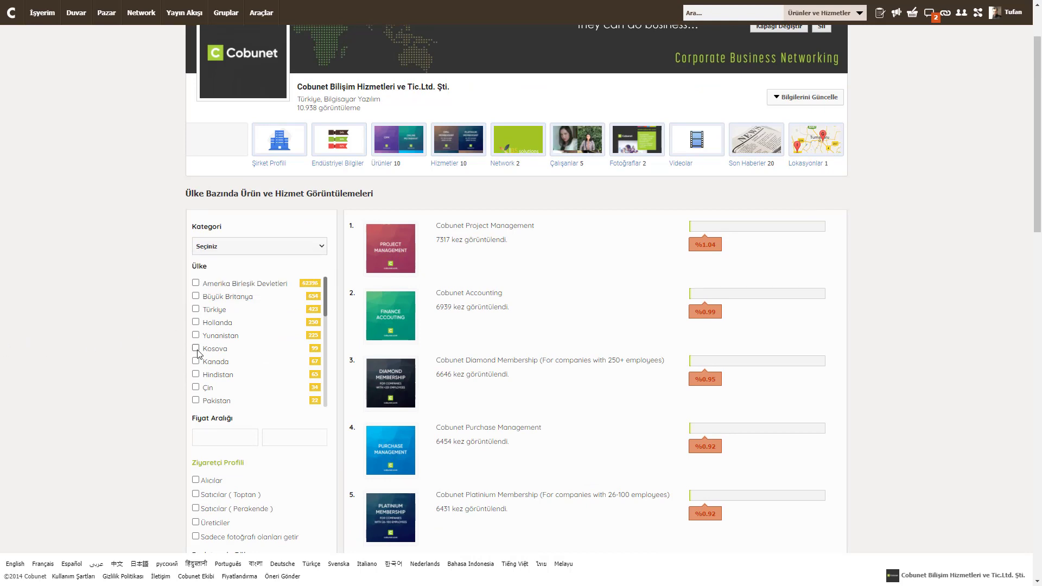
# Filter the ranking to Türkiye and select the top Silver membership product's title
pyautogui.click(196, 309)
pyautogui.scroll(-11, 212, 472)
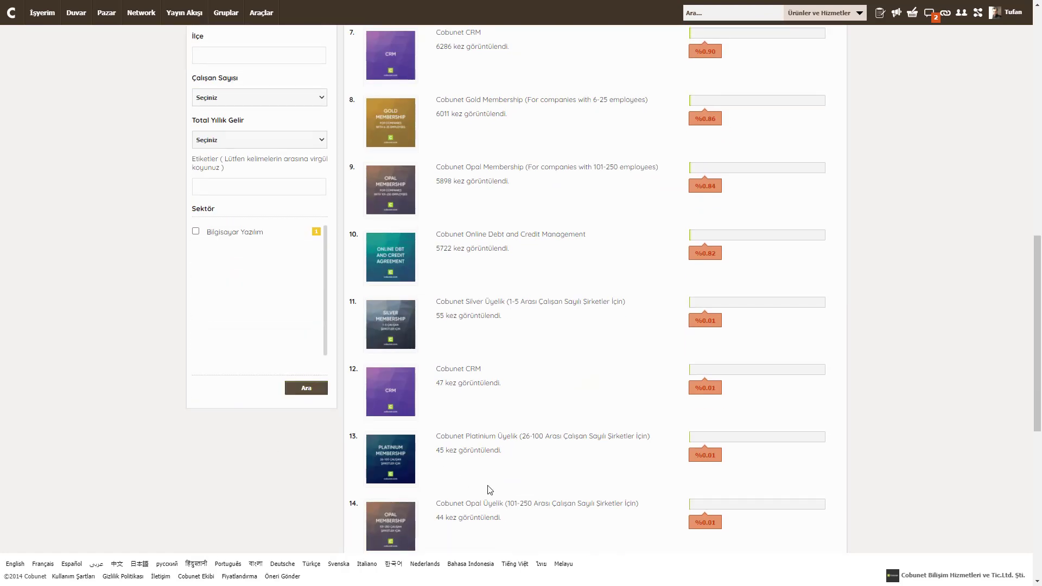
pyautogui.scroll(-2, 466, 352)
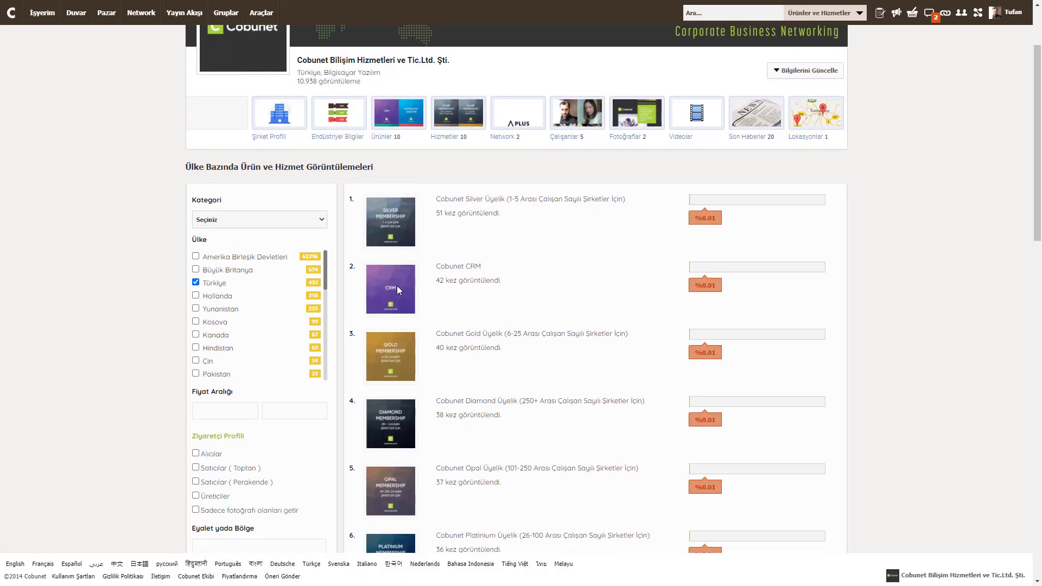
pyautogui.tripleClick(454, 198)
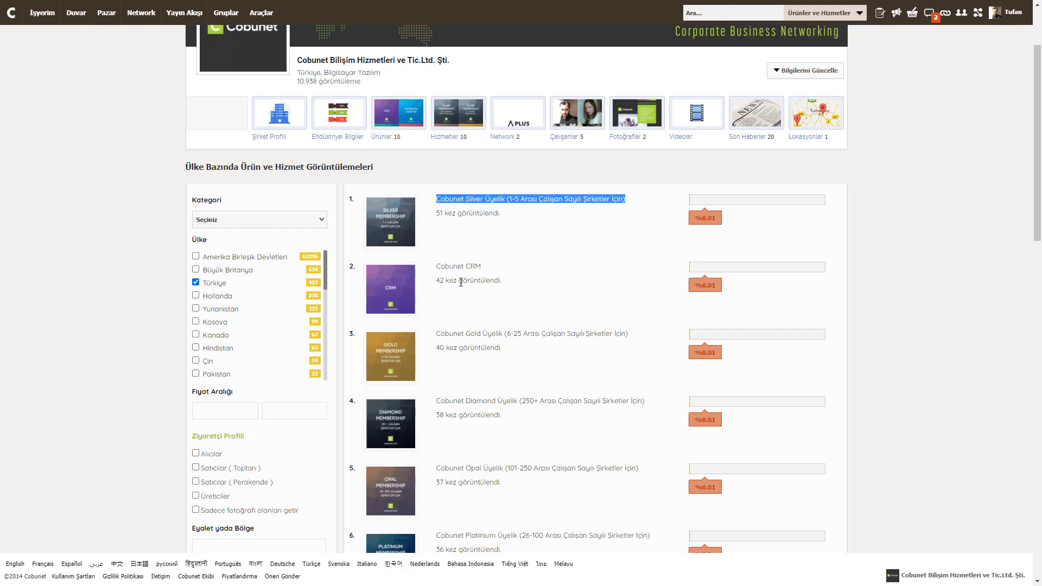
# Clear the Türkiye filter and select the Ziyaretçi Profili labels Alıcılar, Satıcılar and Üreticiler
pyautogui.click(195, 283)
pyautogui.scroll(-4, 274, 403)
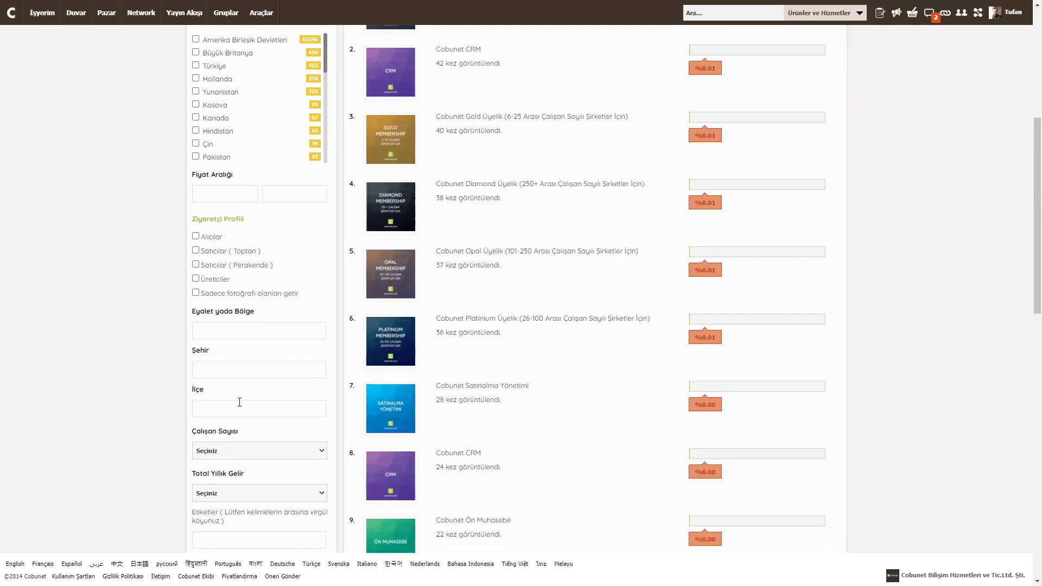
pyautogui.doubleClick(209, 237)
pyautogui.doubleClick(213, 250)
pyautogui.doubleClick(210, 265)
pyautogui.doubleClick(227, 278)
pyautogui.click(211, 331)
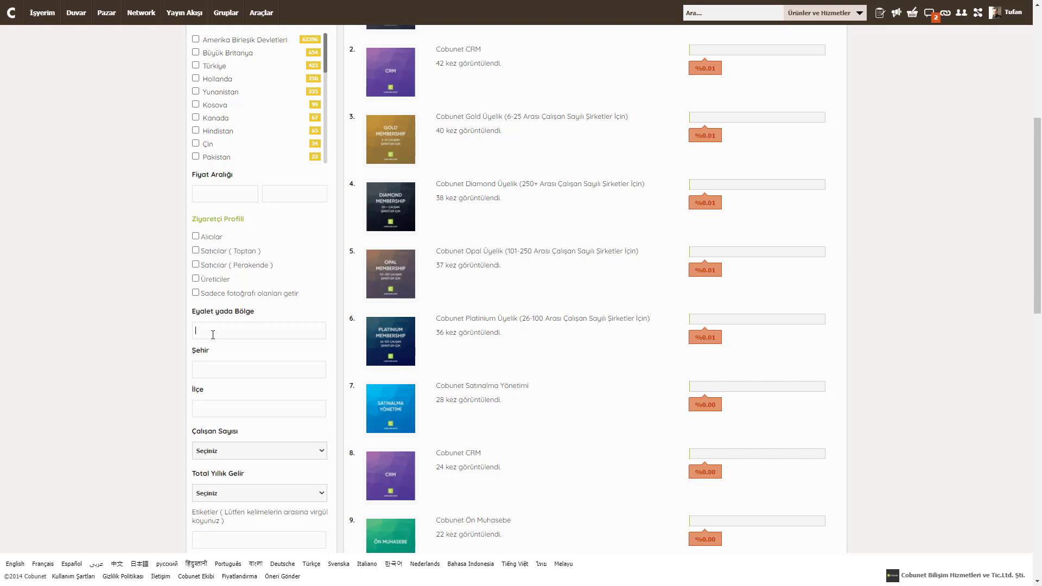
pyautogui.click(209, 410)
pyautogui.scroll(-2, 197, 346)
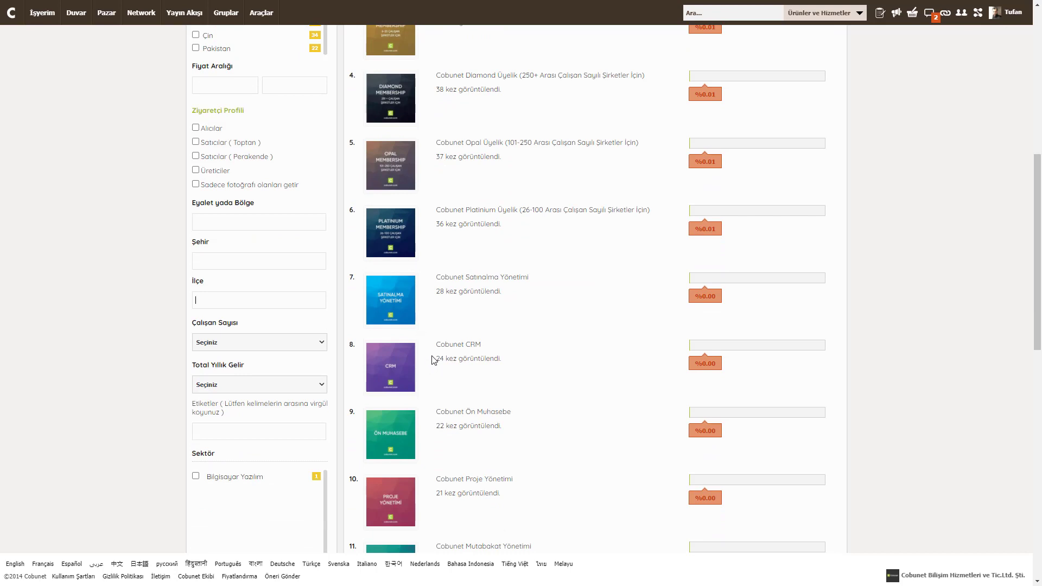
pyautogui.click(229, 348)
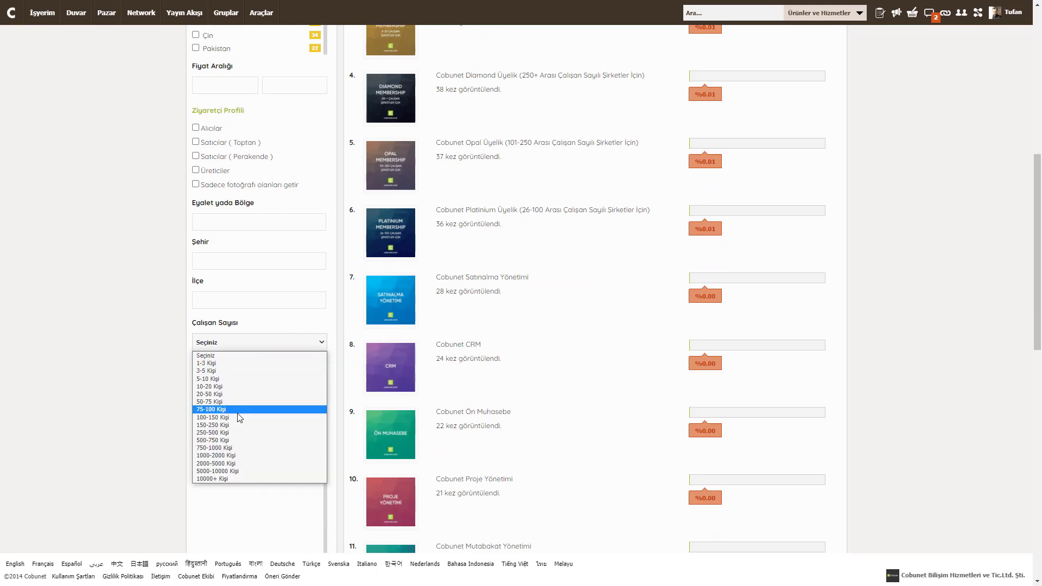
pyautogui.click(104, 389)
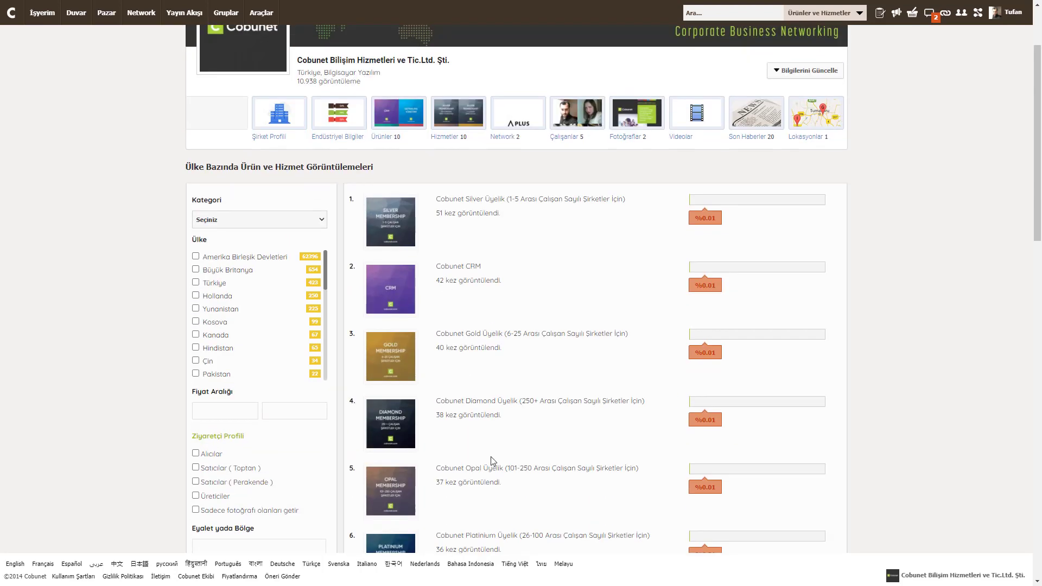
pyautogui.scroll(-6, 467, 481)
pyautogui.scroll(3, 471, 475)
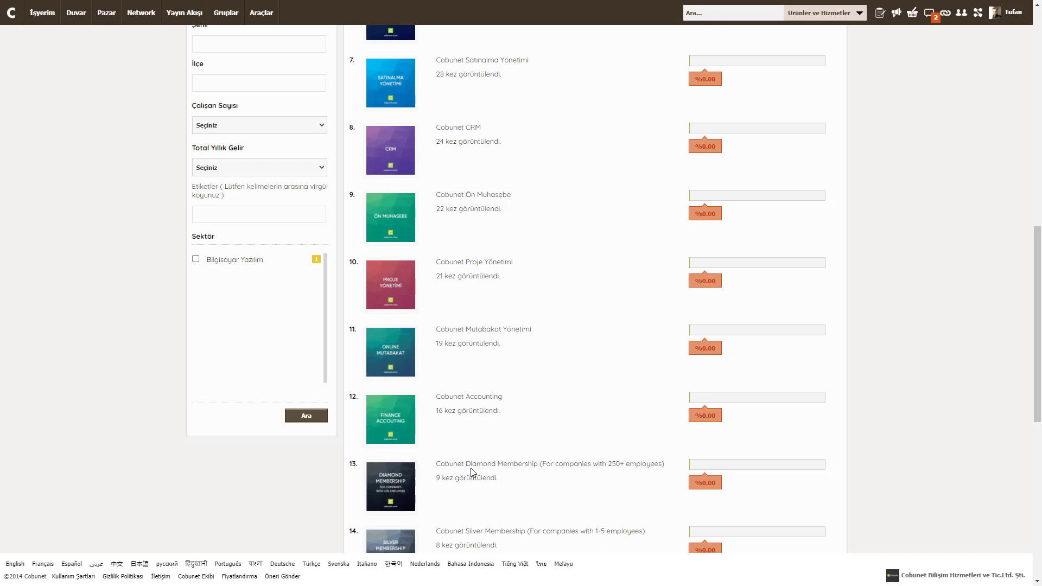
pyautogui.scroll(-1, 471, 473)
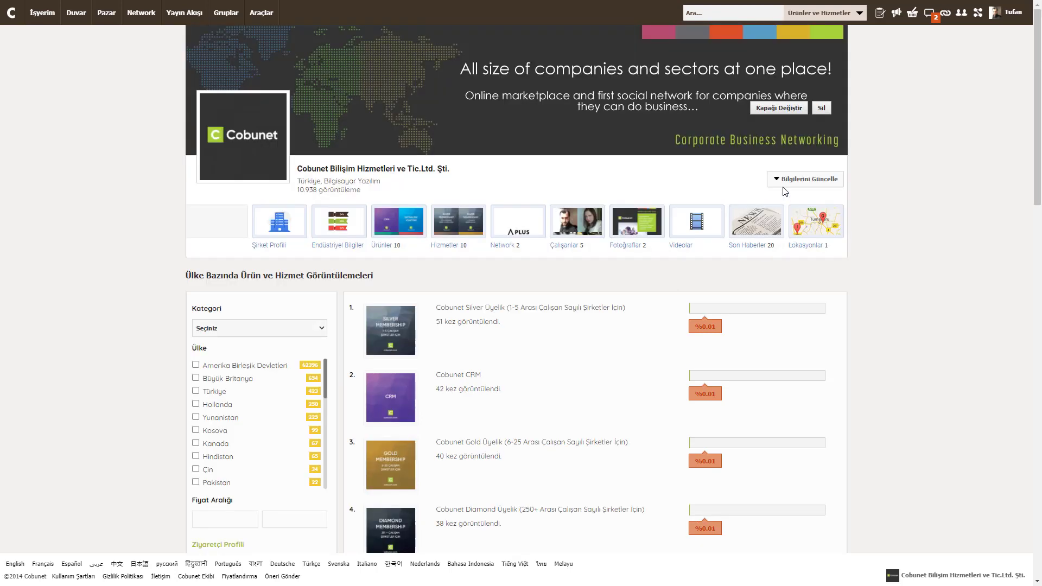
pyautogui.click(783, 186)
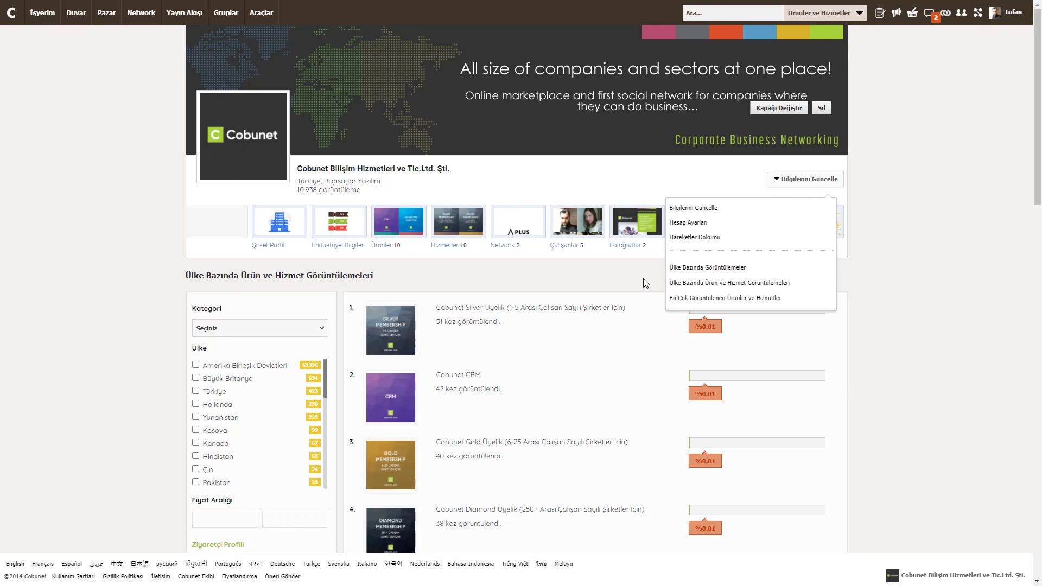
pyautogui.click(643, 278)
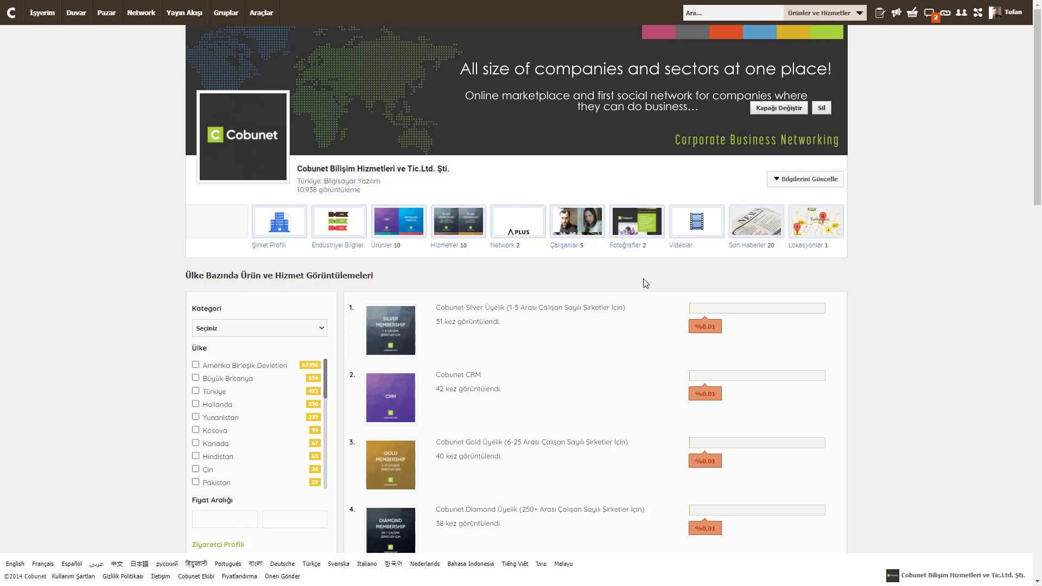